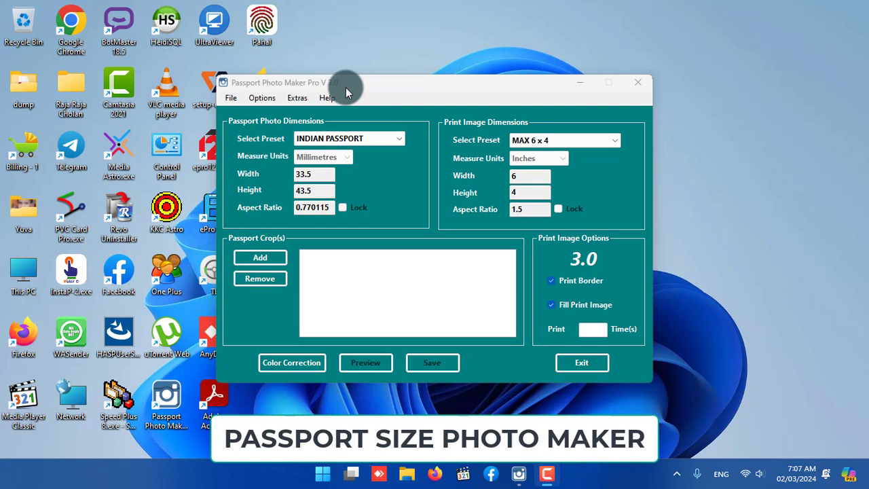
Load photo_2024-02-24_06-52-55.jpg from the Desktop into the Color Correction image editor.
click(297, 98)
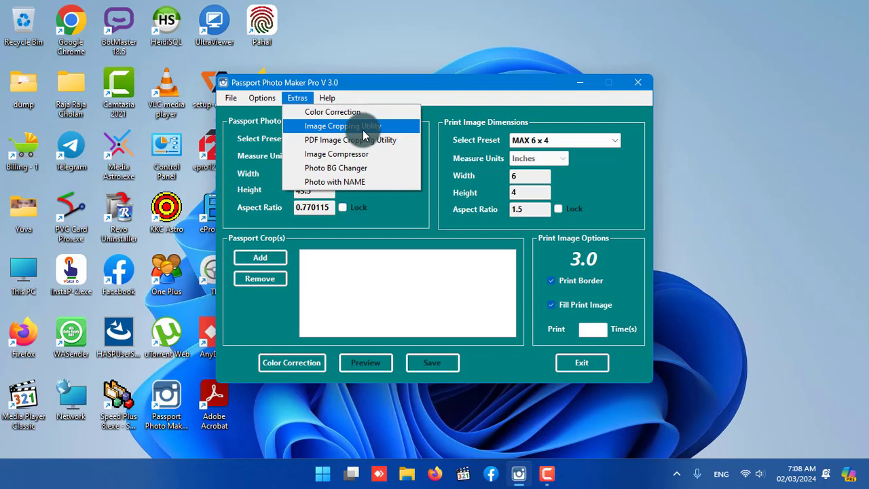
click(340, 114)
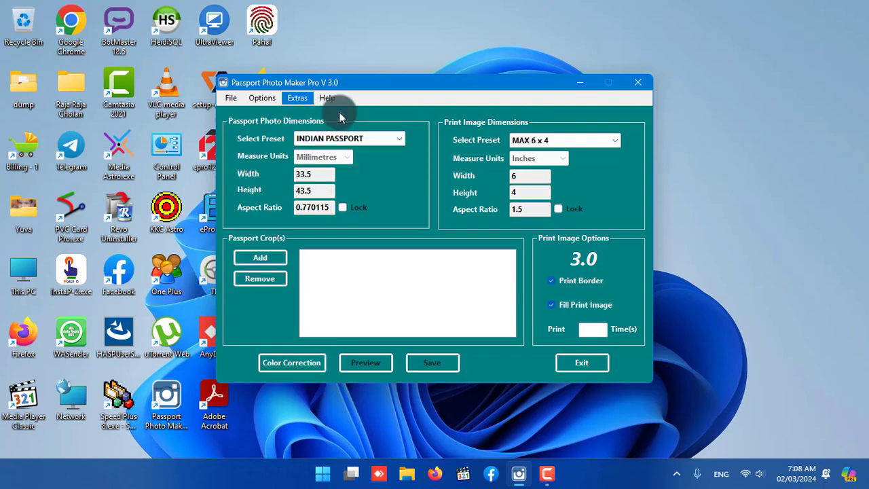
click(260, 430)
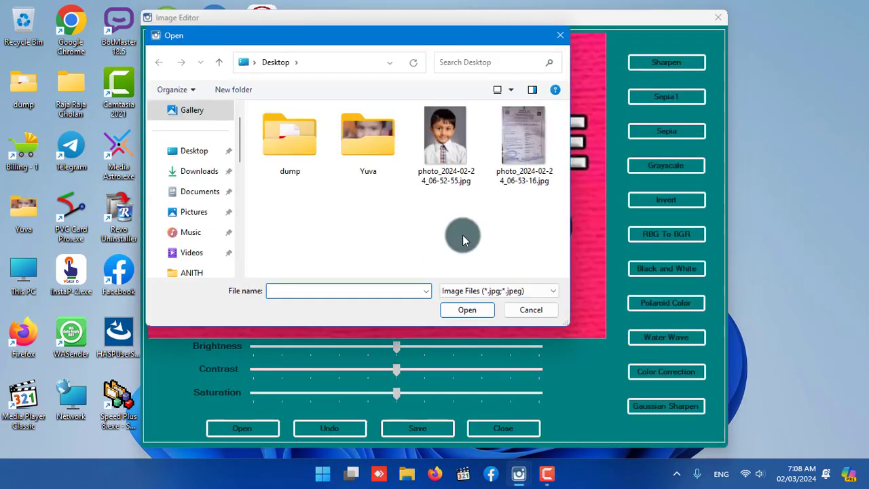
click(443, 143)
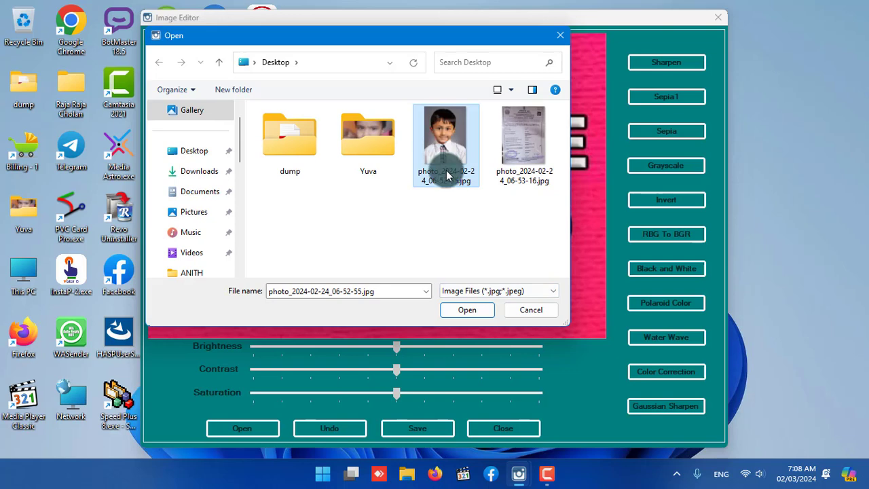
click(466, 306)
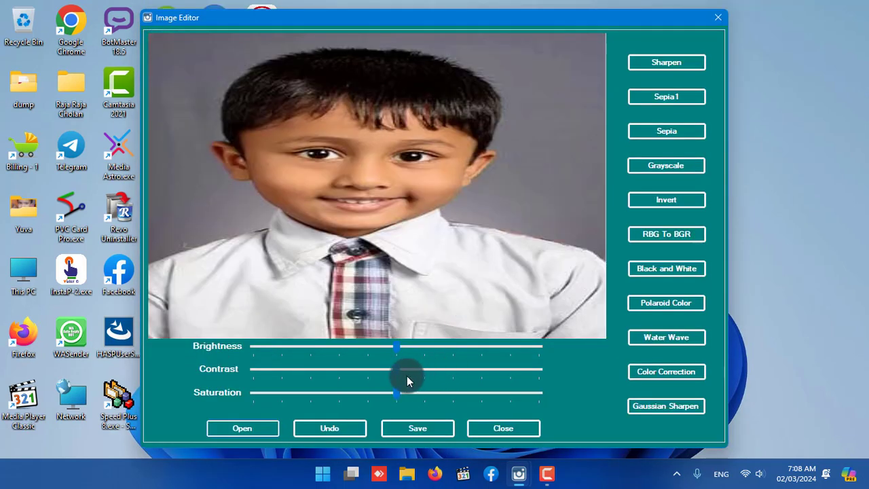
Raise the photo's brightness one notch and its contrast three notches above the centre position.
drag(406, 376, 404, 347)
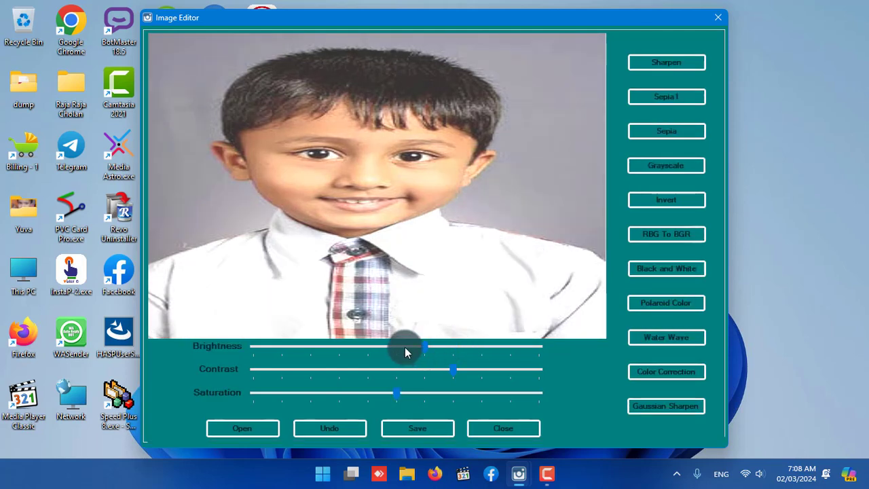
click(402, 347)
click(389, 345)
click(419, 344)
click(420, 345)
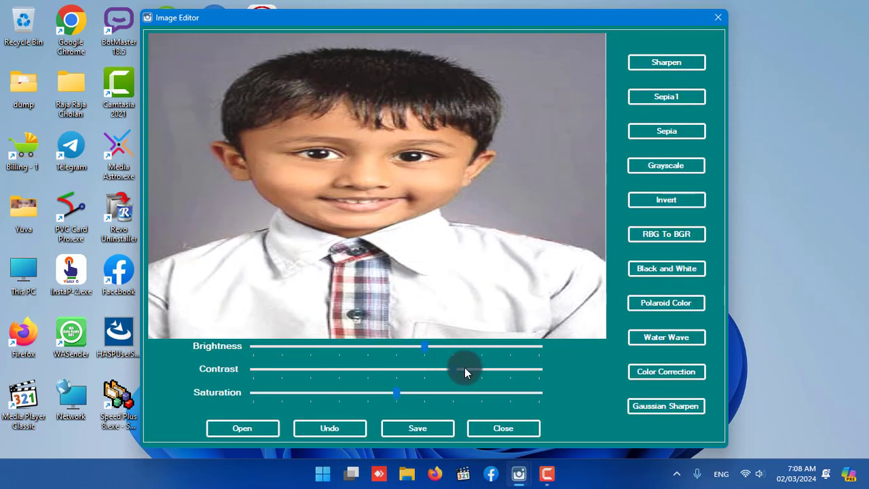
drag(464, 367, 480, 370)
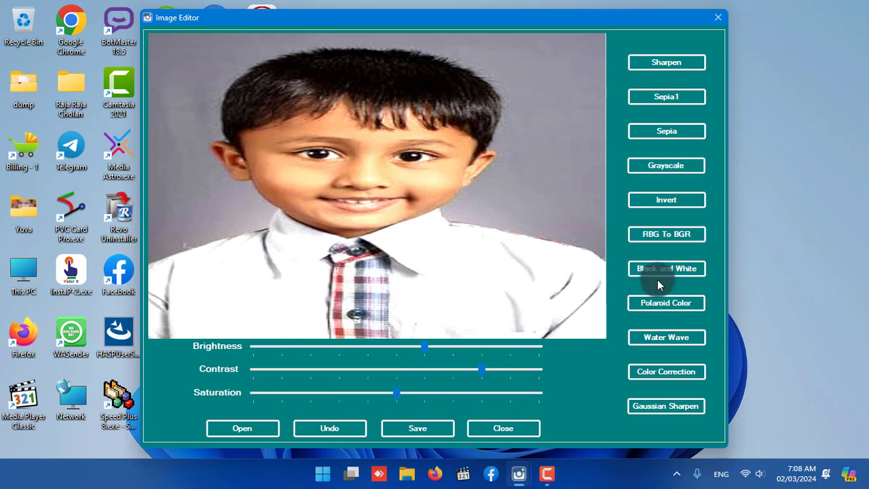
Apply the Grayscale effect to the photo and close the image editor without saving.
click(658, 166)
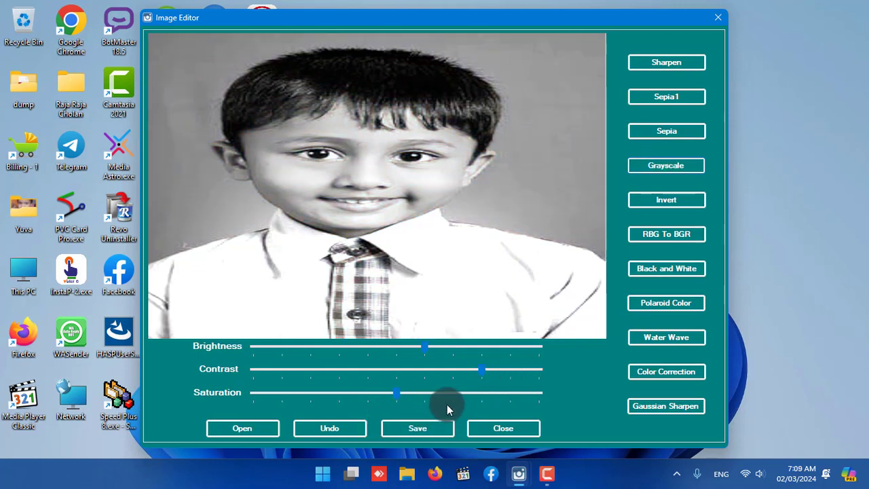
click(718, 18)
Load photo_2024-02-24_06-52-55.jpg from the Desktop into the Image Cropping Utility.
click(298, 100)
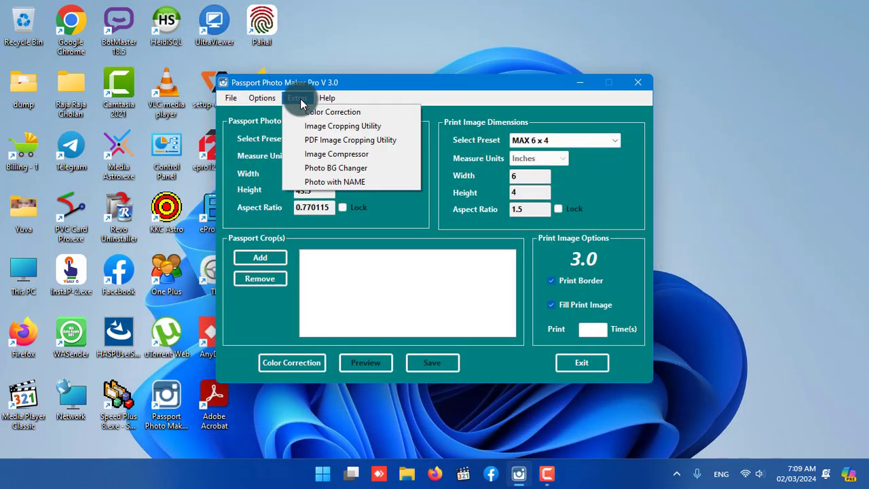
click(319, 125)
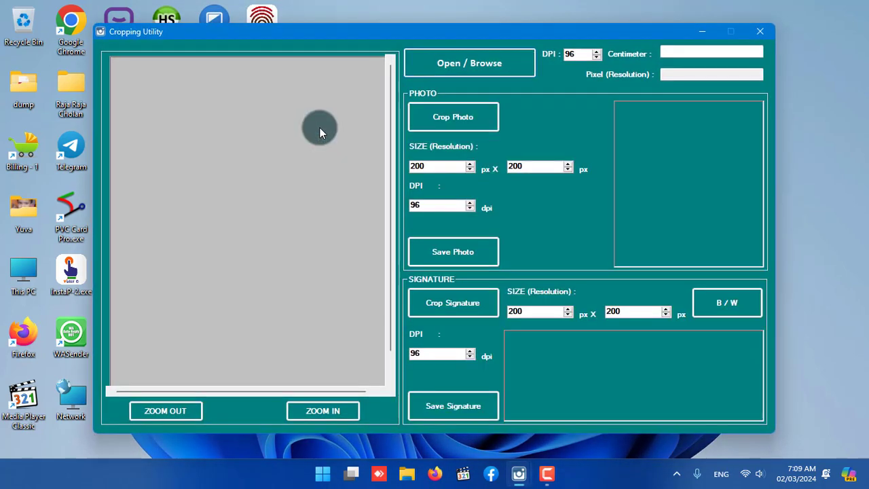
click(424, 204)
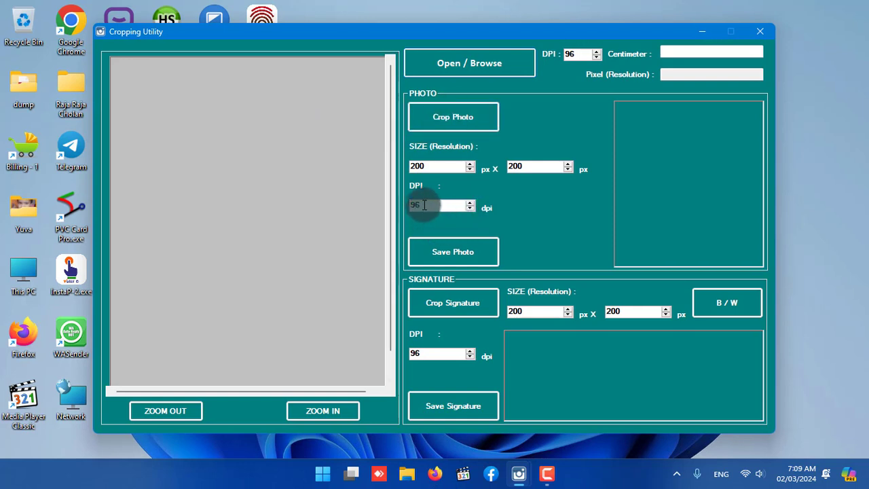
drag(424, 205, 448, 189)
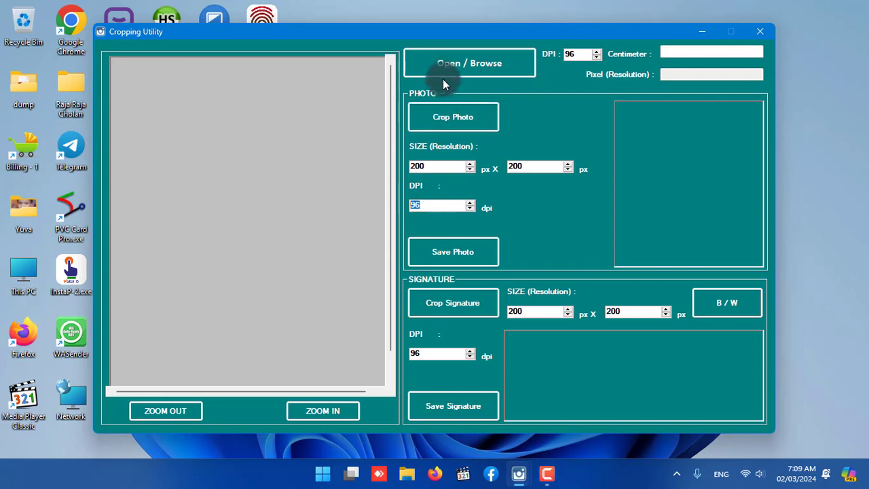
click(466, 64)
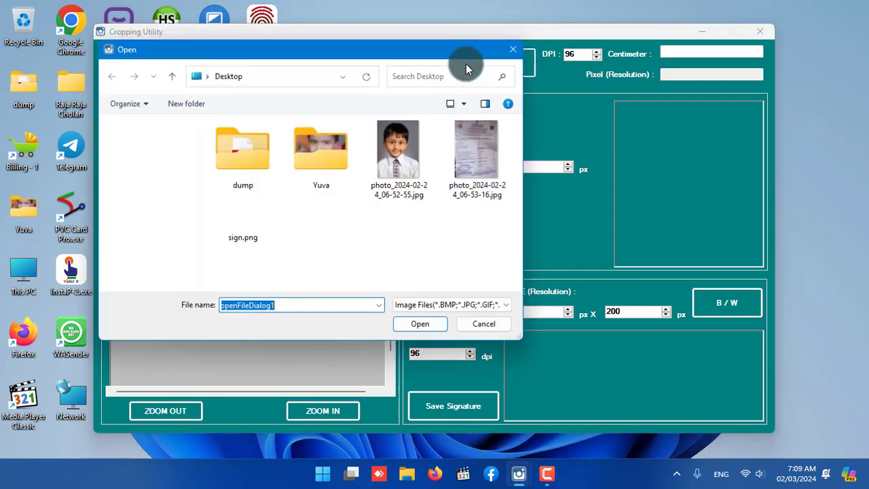
click(416, 156)
click(418, 326)
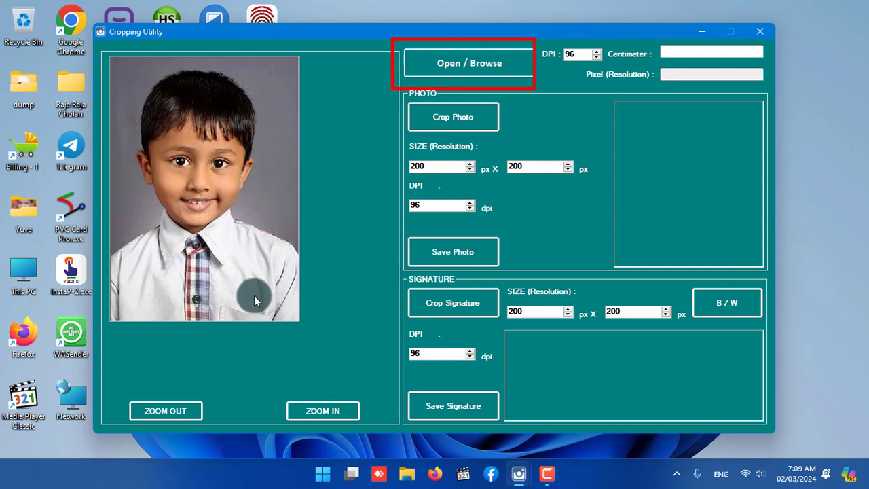
Set the photo's output size to 240 x 320 px and its resolution to 200 dpi.
double_click(426, 166)
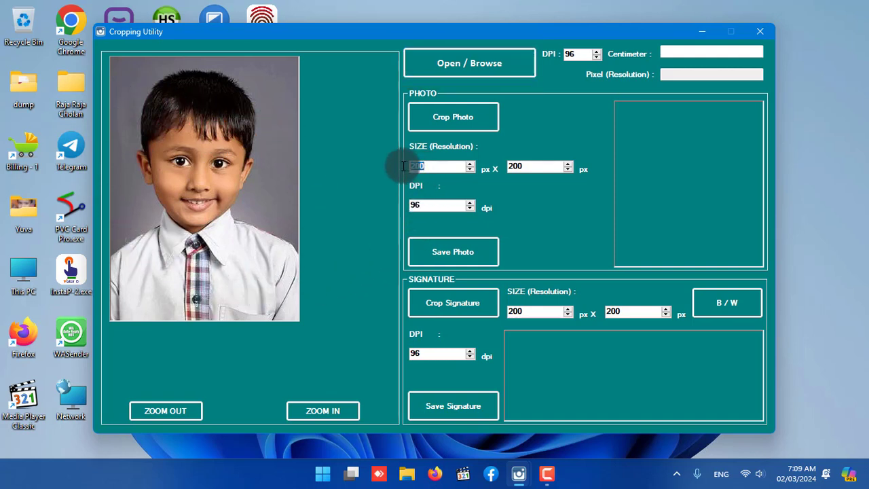
drag(533, 166, 502, 167)
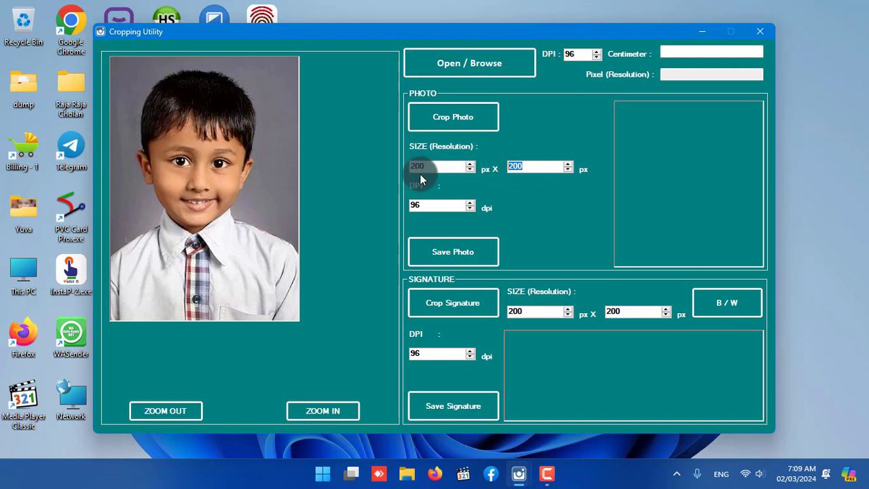
drag(425, 166, 410, 167)
text(240)
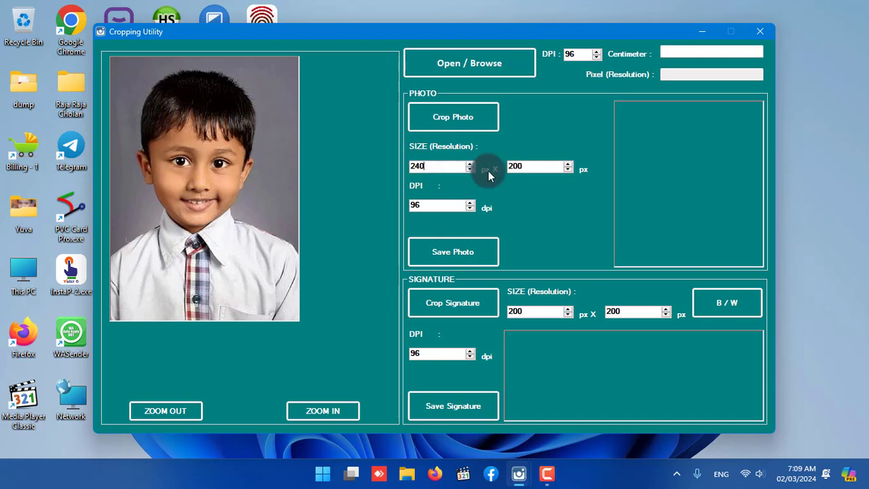
double_click(529, 165)
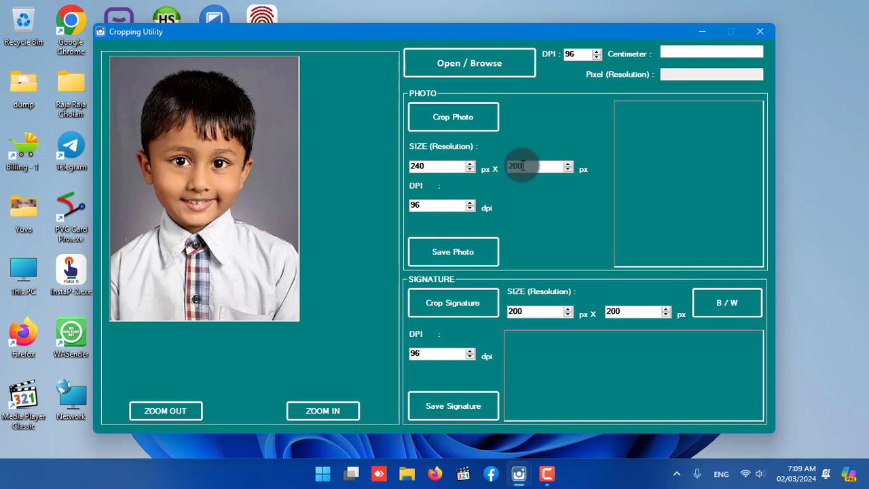
text(320)
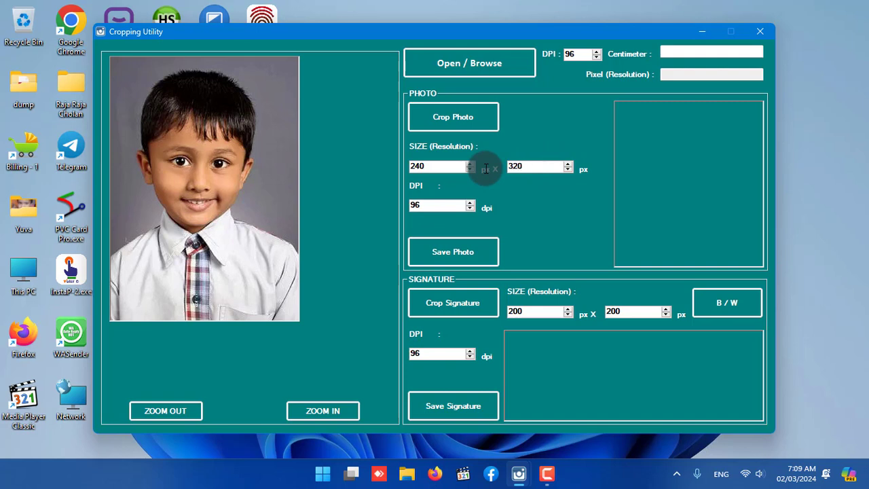
double_click(419, 205)
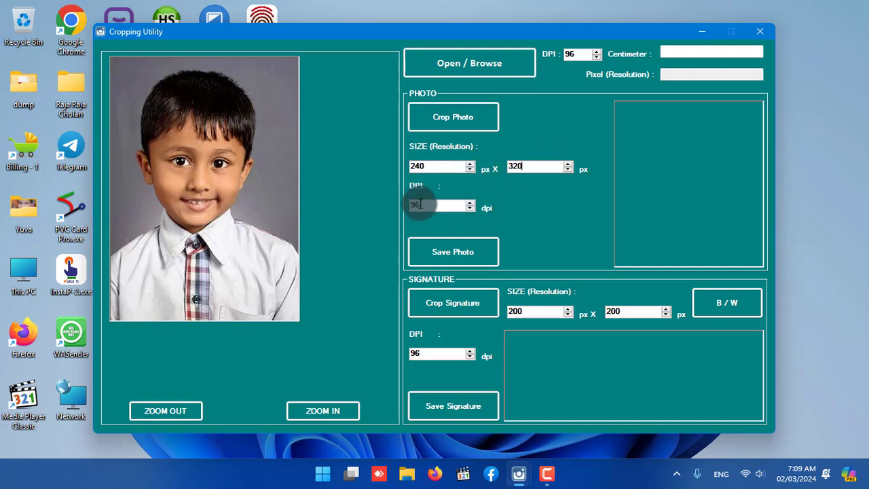
text(200)
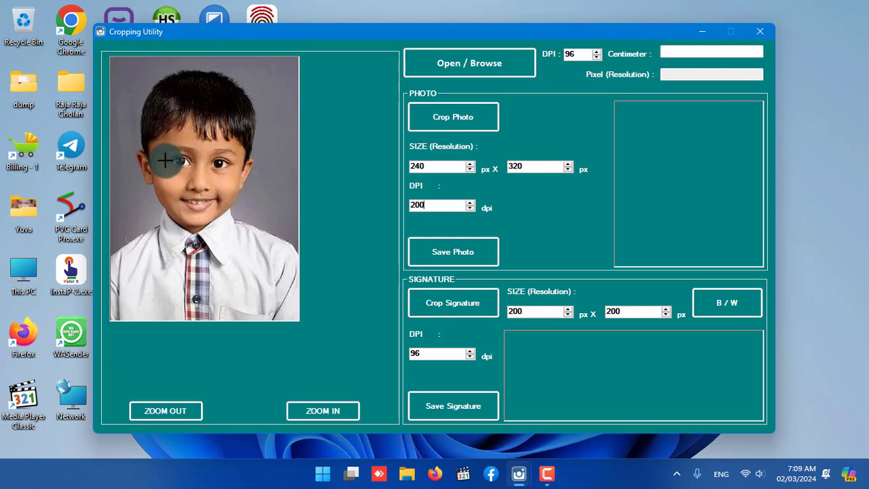
Frame nearly the whole portrait with a crop rectangle just inside its edges and crop the photo.
drag(194, 201, 279, 296)
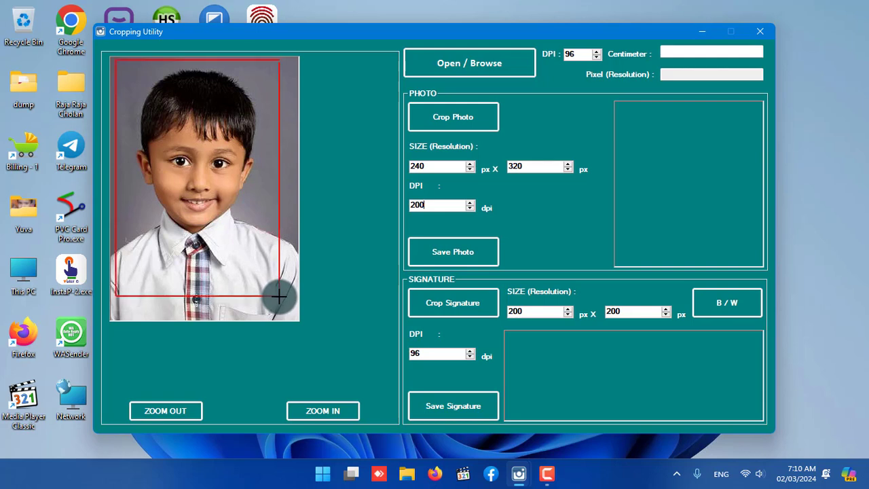
click(238, 251)
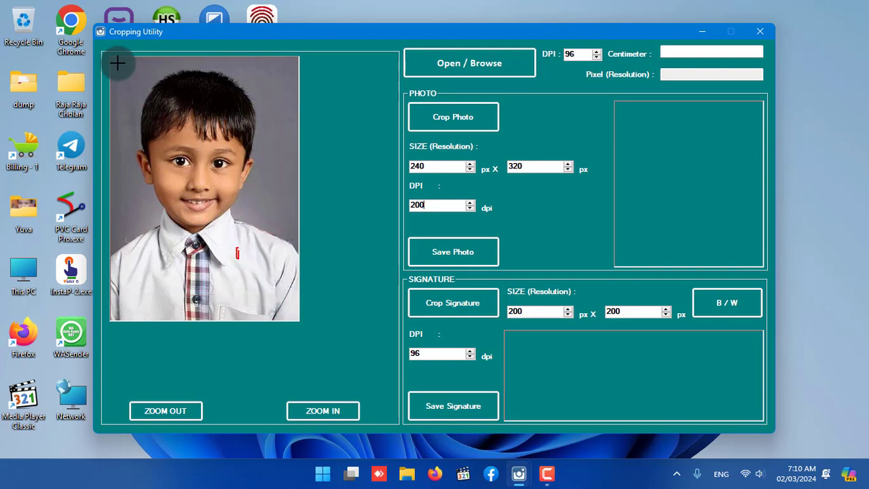
drag(116, 63, 290, 316)
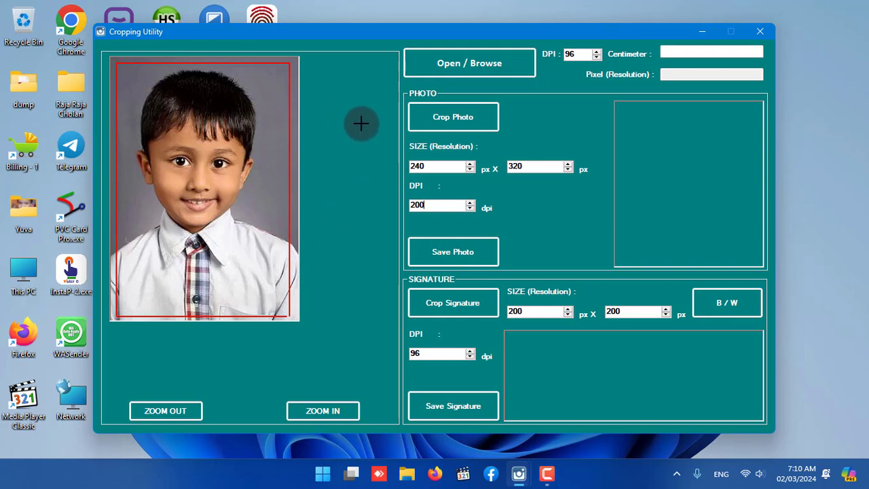
click(456, 113)
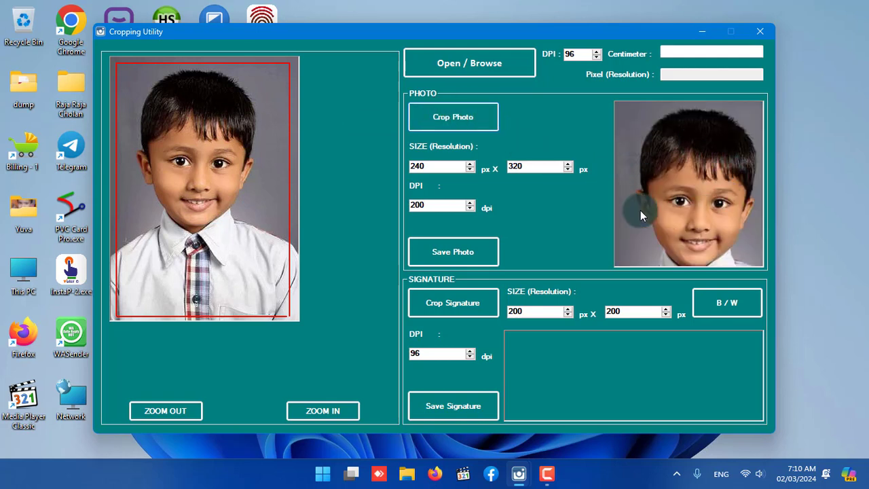
Save the cropped photo to the Desktop as photograph.jpg.
double_click(421, 205)
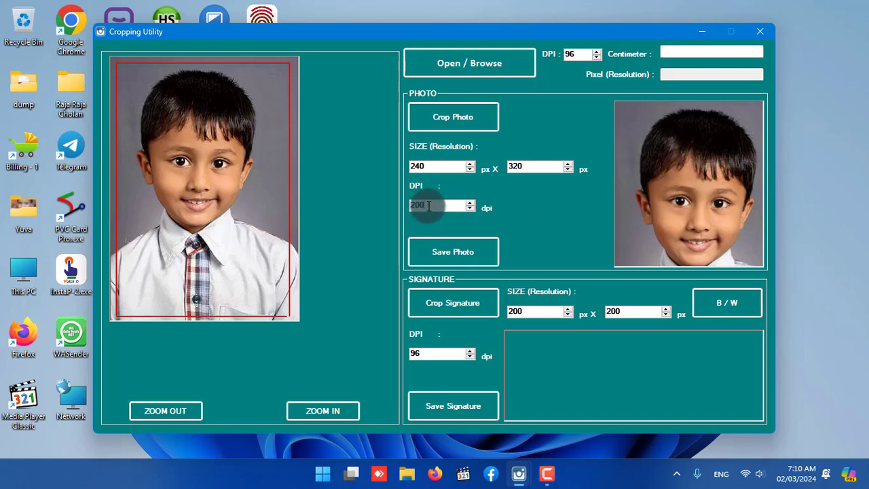
click(437, 252)
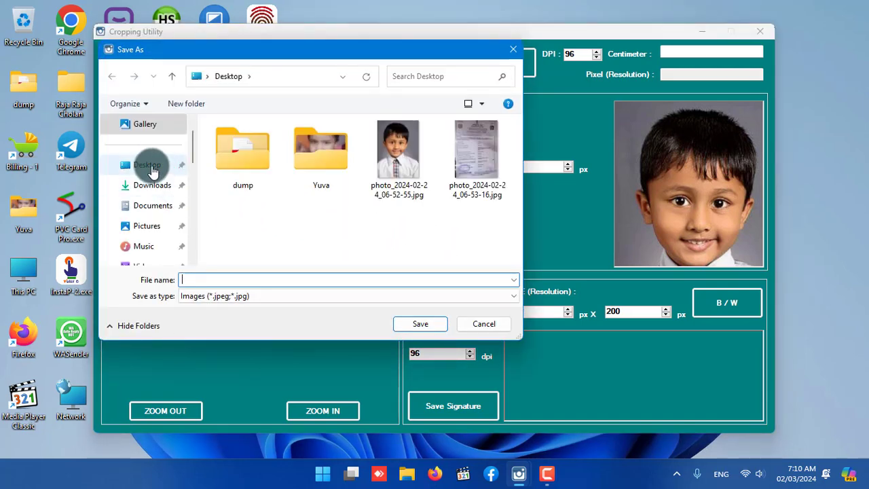
click(154, 167)
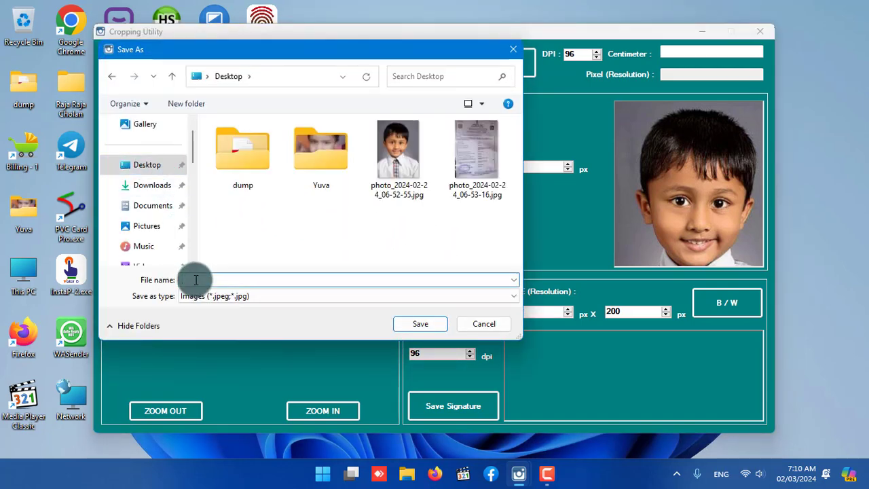
text(phot)
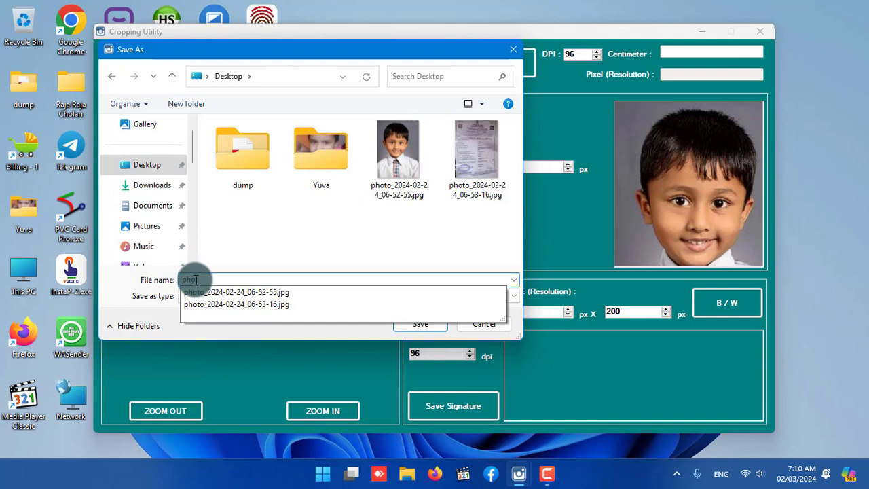
text(ograph.j)
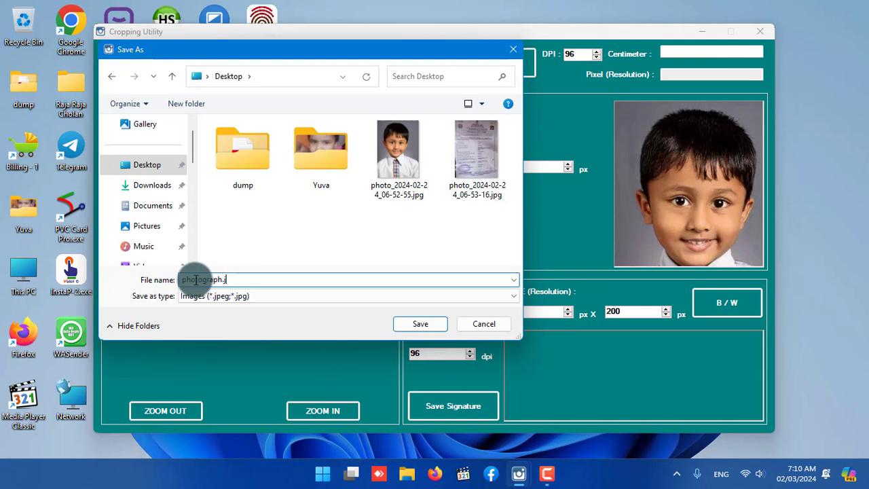
text(g)
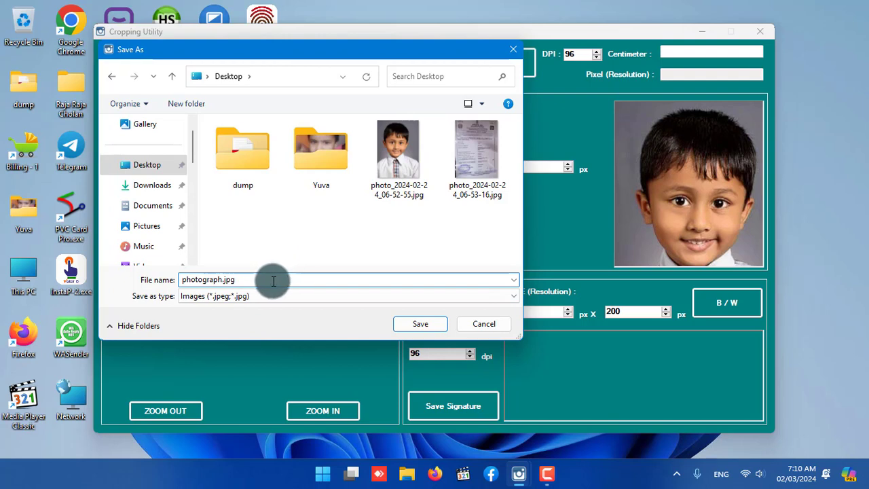
click(420, 325)
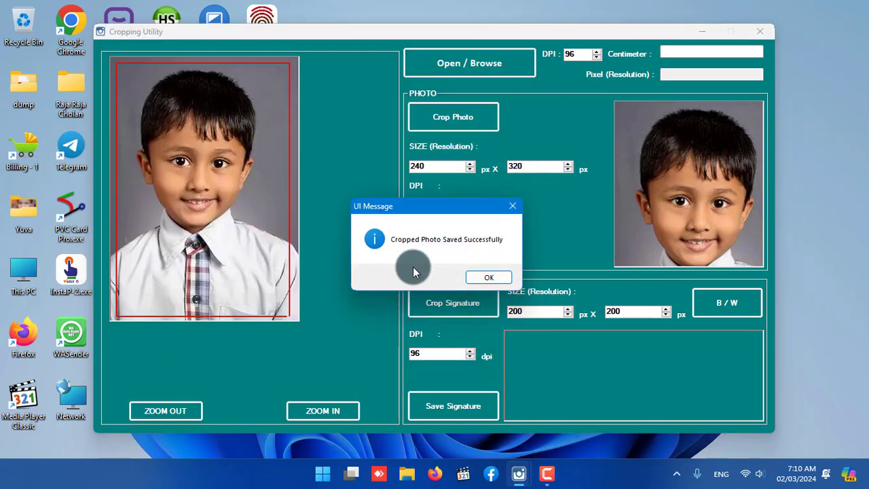
click(488, 280)
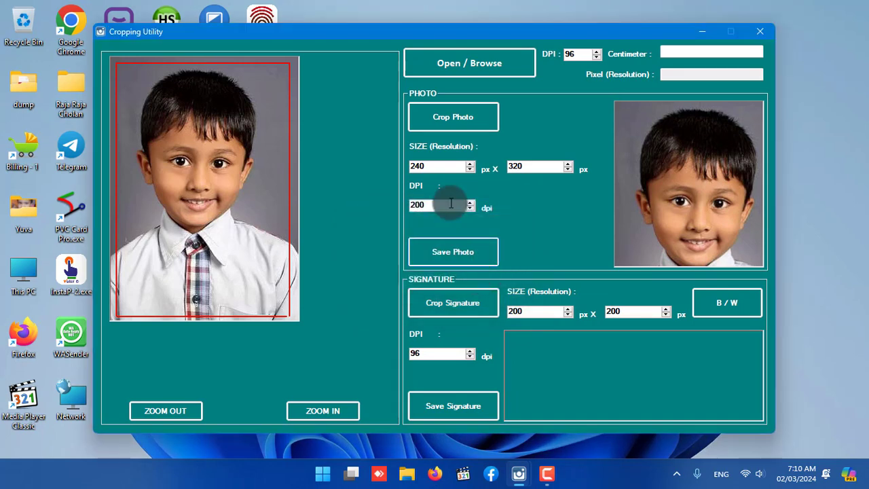
Load sign.png from the Desktop into the Cropping Utility.
click(476, 64)
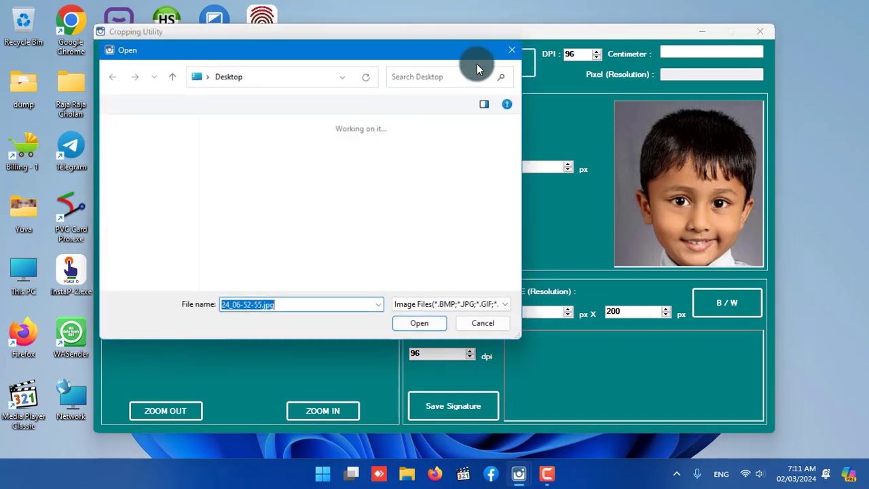
click(340, 260)
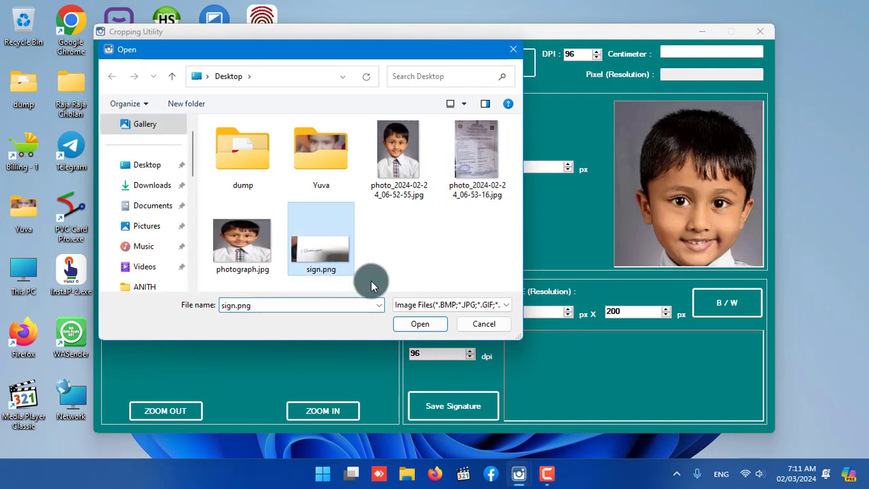
click(418, 324)
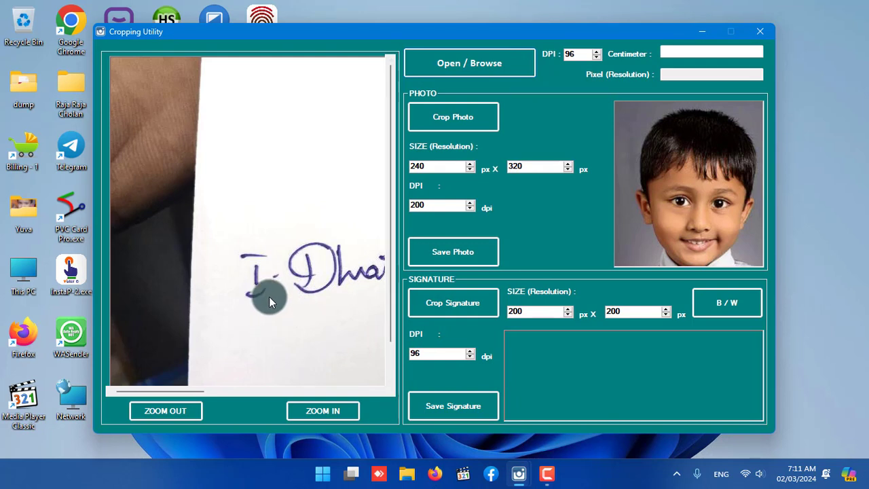
Set the signature's resolution to 200 dpi and crop the image to a tight rectangle around the handwritten signature.
click(161, 411)
click(160, 411)
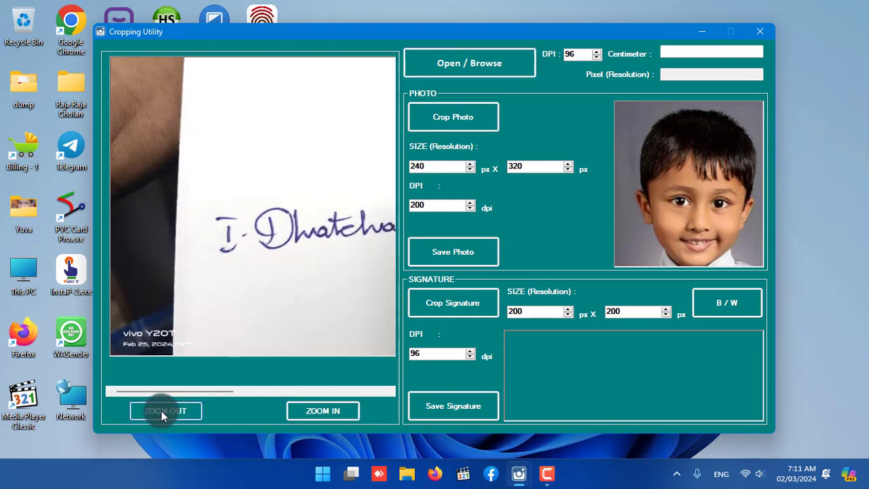
click(161, 411)
click(160, 411)
click(161, 410)
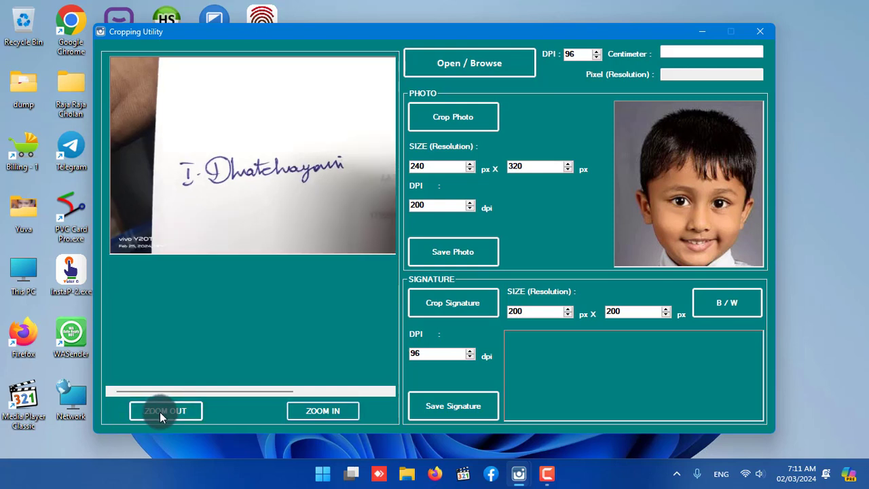
drag(426, 353, 407, 351)
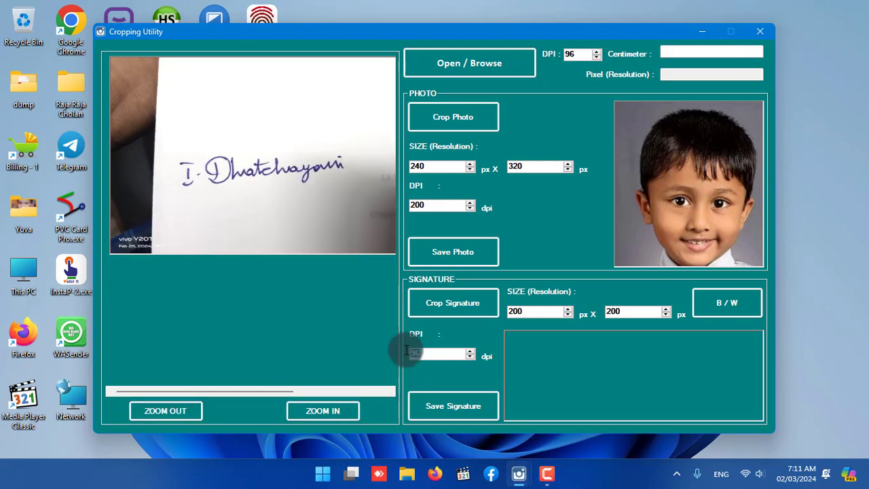
text(200)
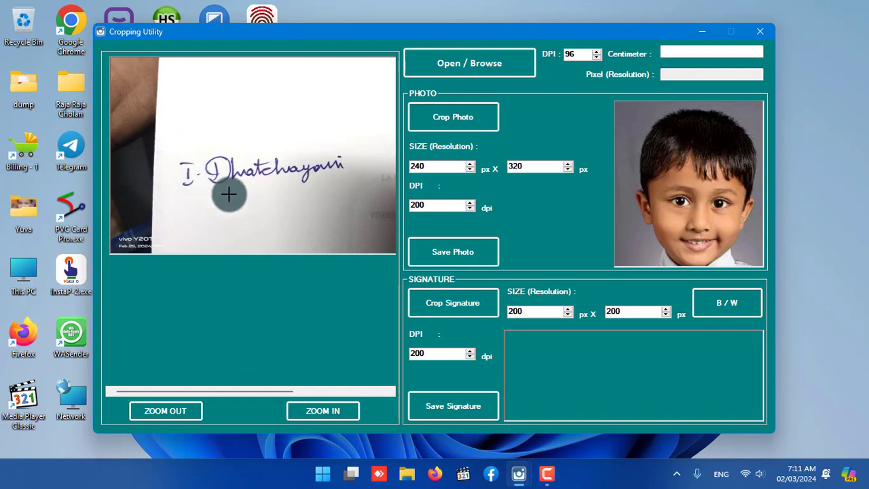
drag(262, 194, 352, 194)
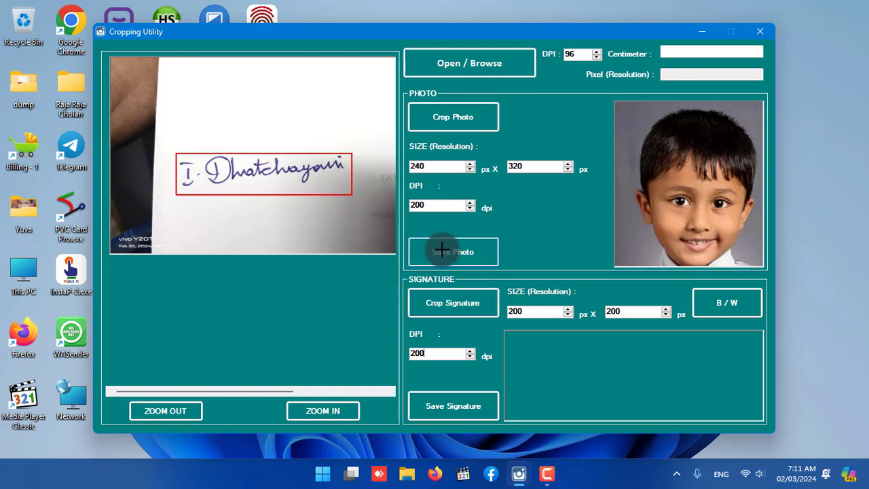
click(458, 300)
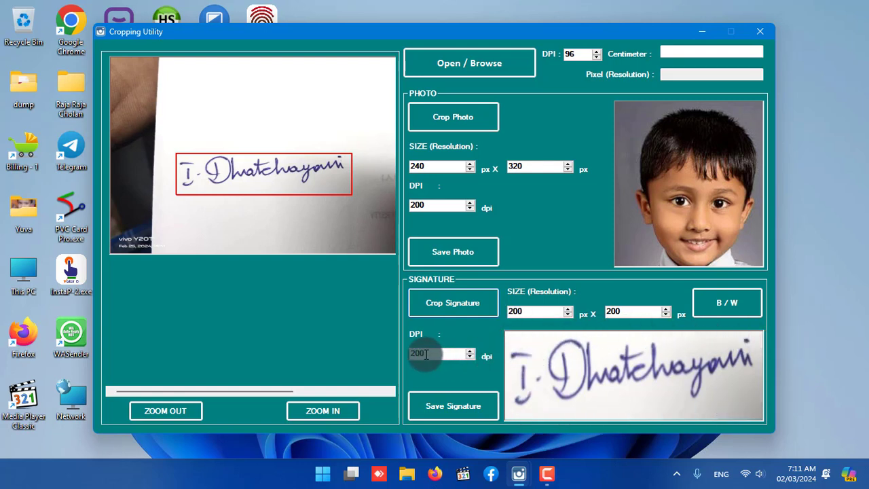
Save the cropped signature to the Desktop under the file name signature.
drag(426, 354, 402, 352)
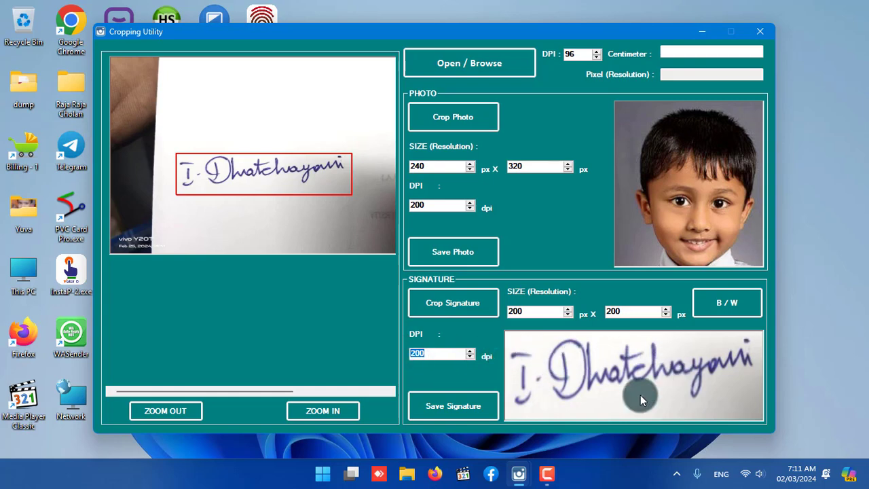
click(451, 404)
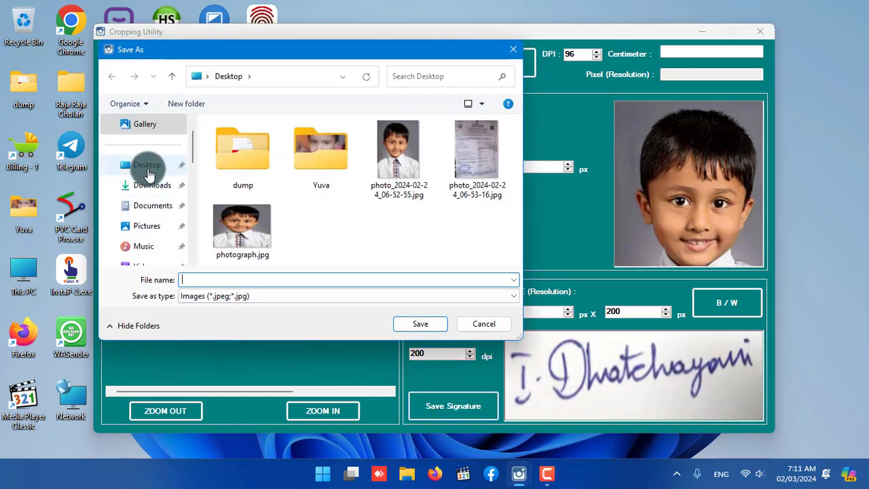
click(147, 166)
click(206, 281)
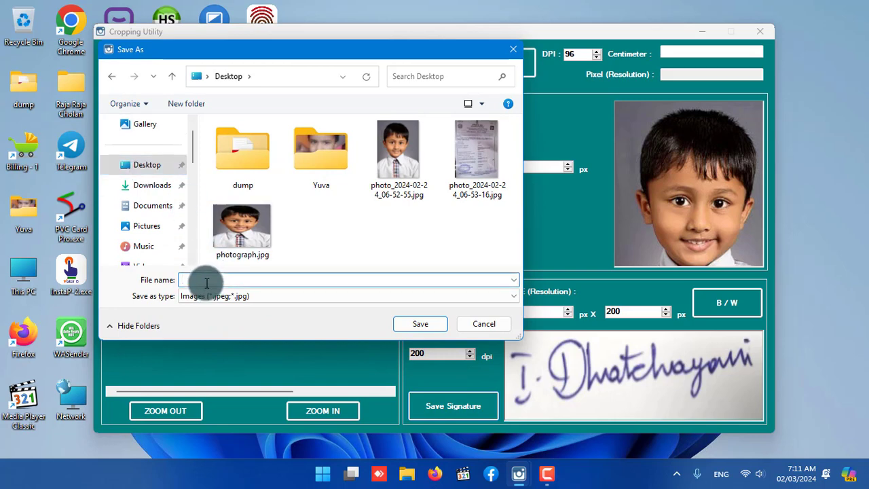
text(sig)
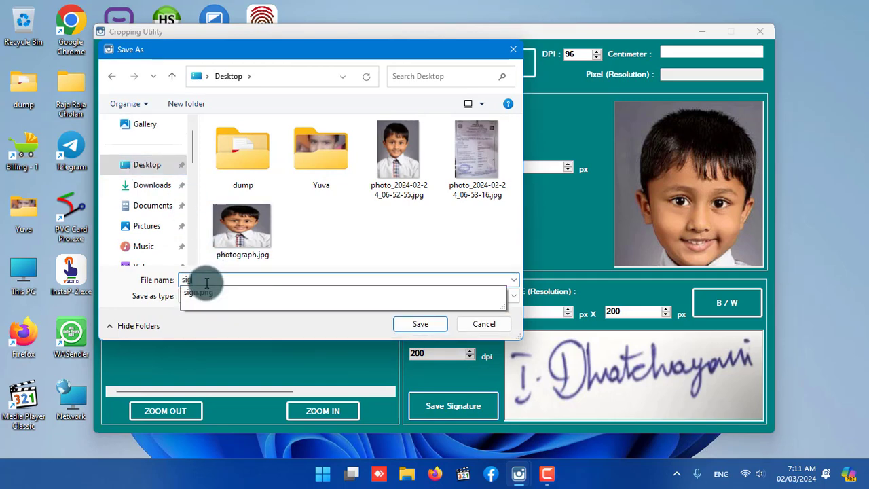
text(nature)
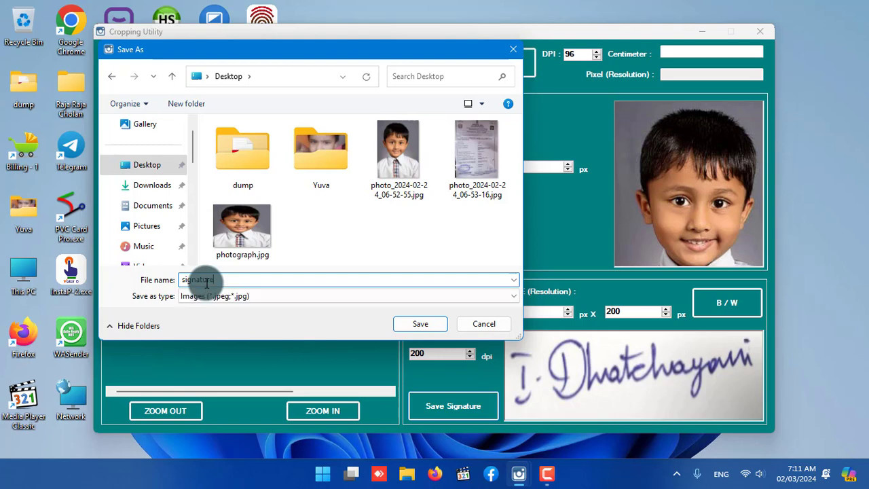
click(416, 324)
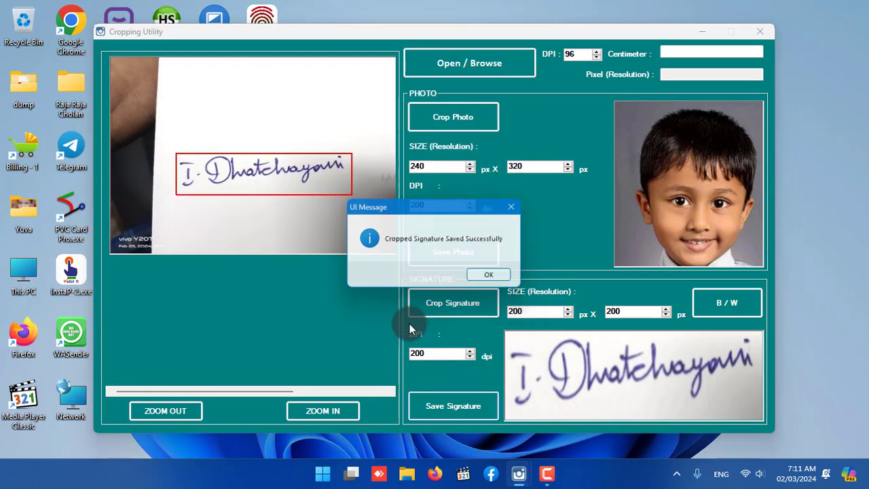
click(503, 280)
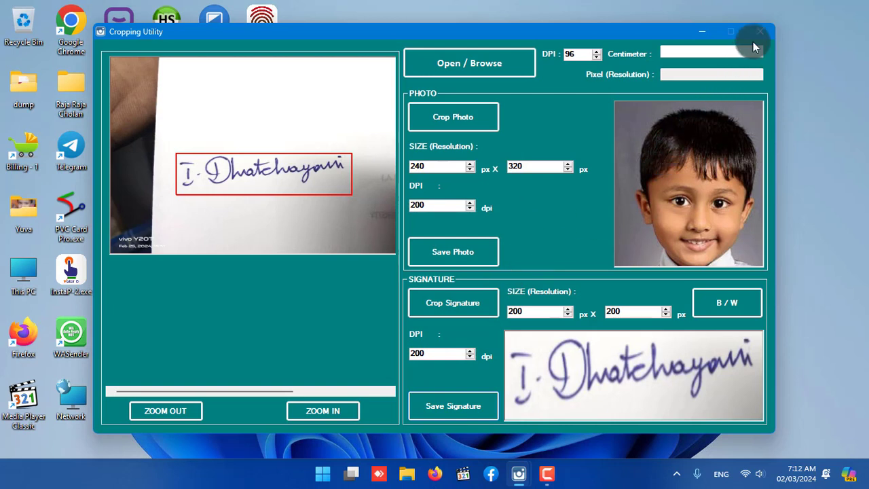
Close the Cropping Utility and return to the main Passport Photo Maker Pro window.
click(681, 53)
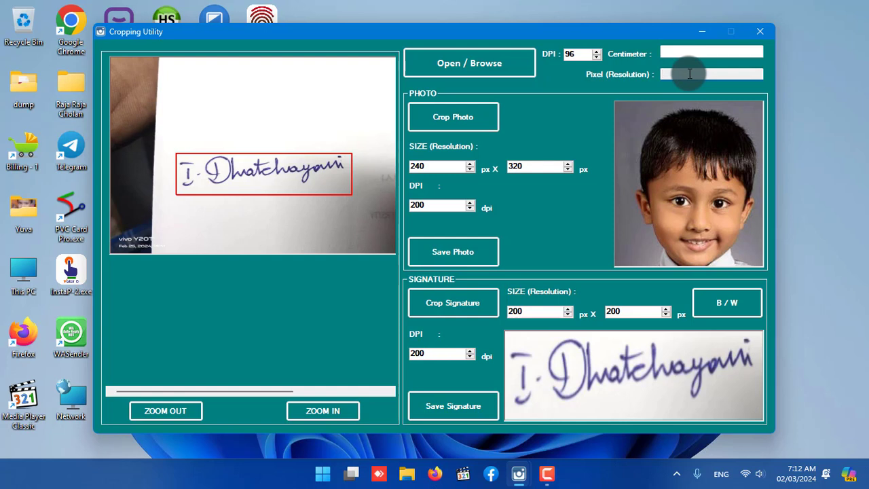
click(690, 74)
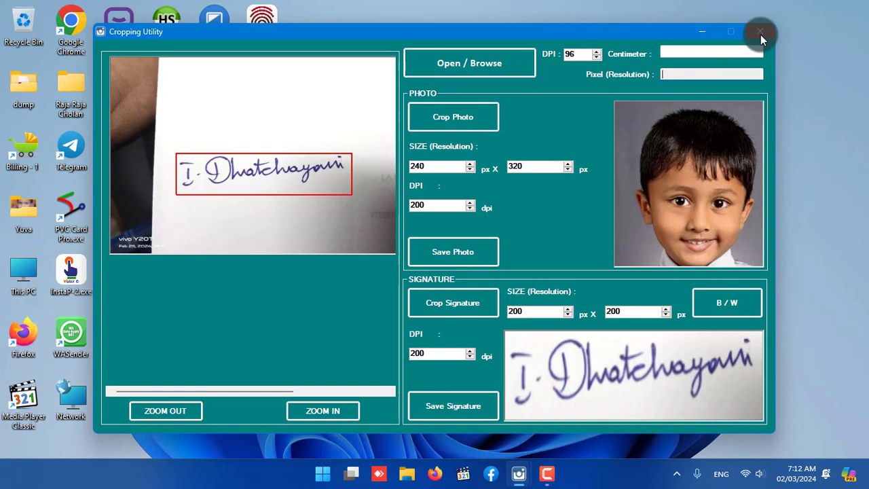
click(760, 33)
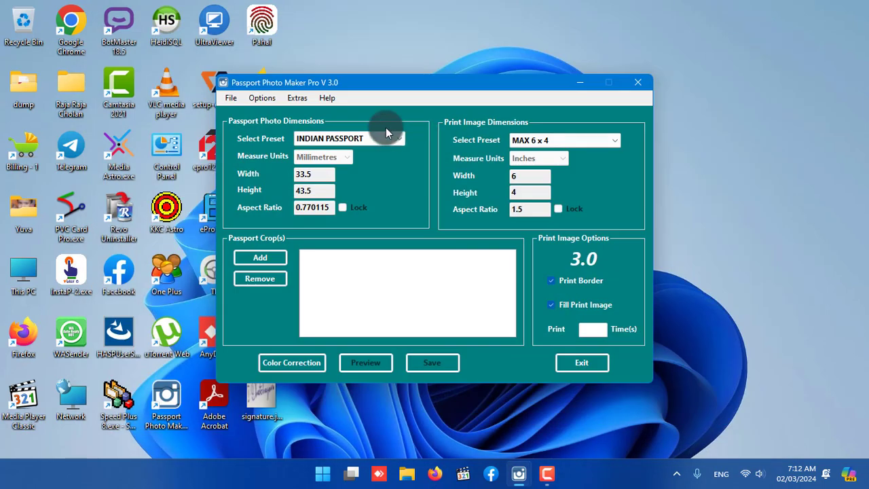
Open the PDF Image Cropping Utility, look through the Desktop for a PDF to load, and close the utility.
click(295, 98)
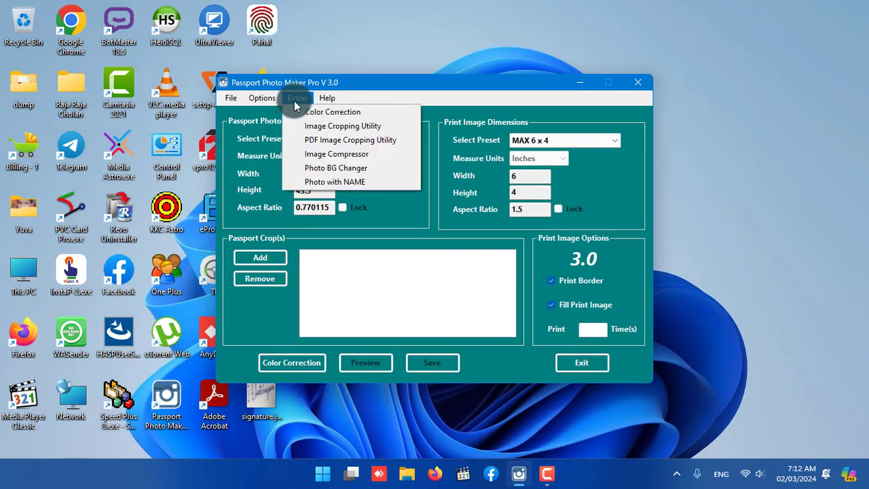
click(329, 142)
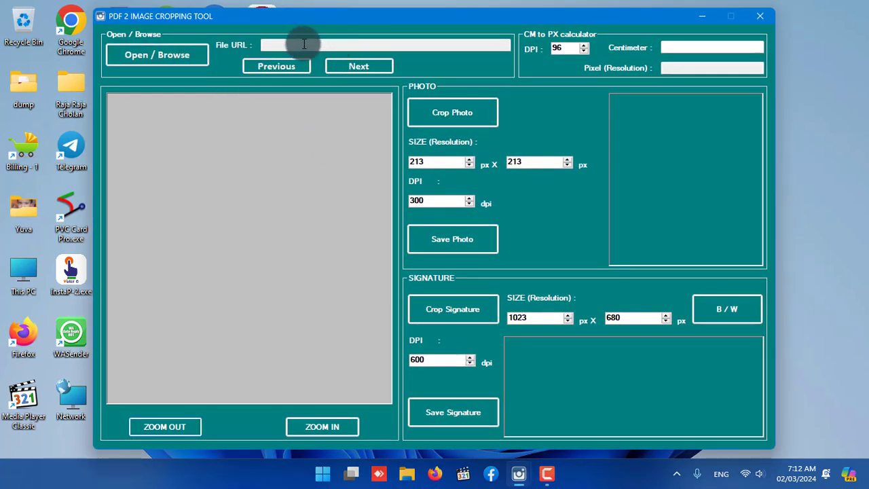
click(179, 55)
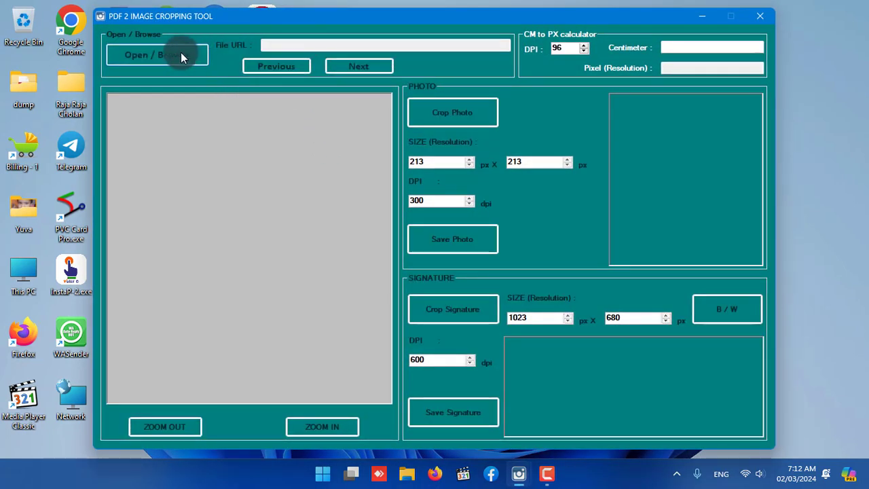
scroll(334, 163, down, 3)
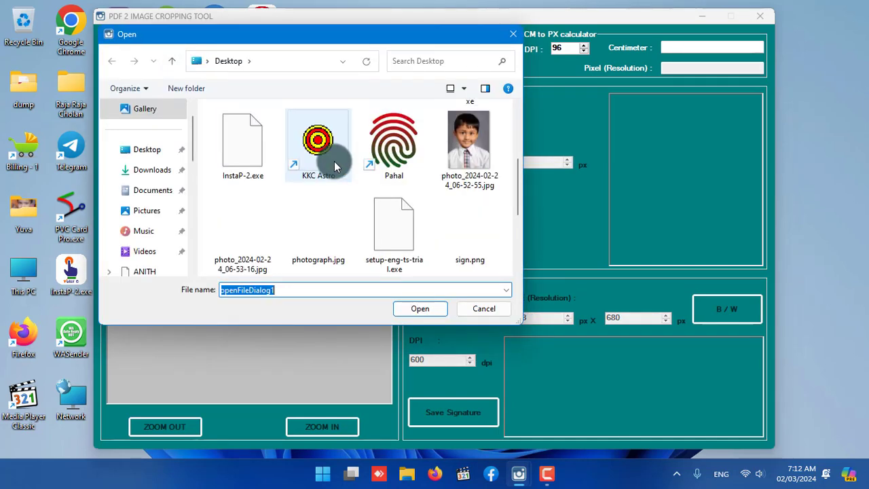
scroll(343, 197, down, 3)
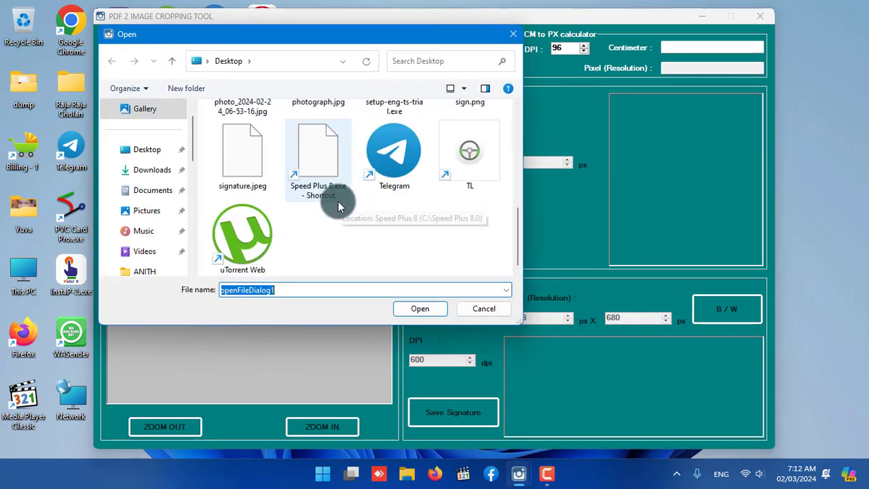
click(479, 309)
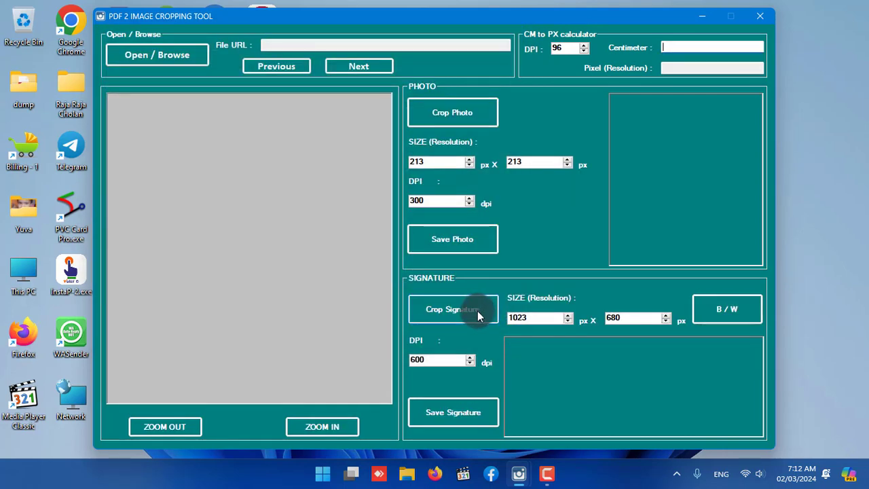
click(355, 256)
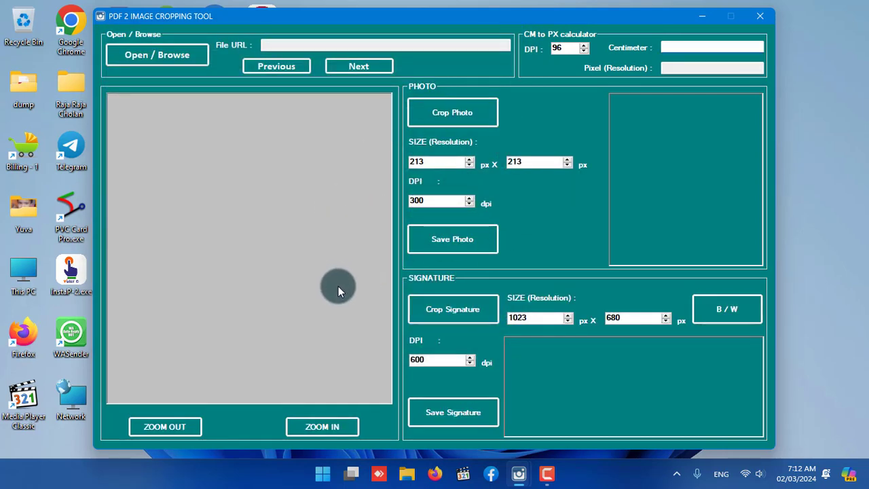
click(760, 19)
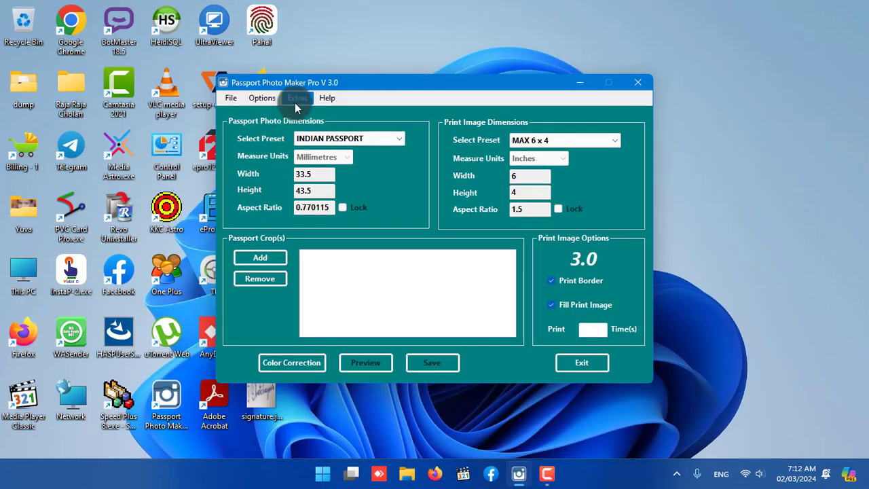
Load photo_2024-02-24_06-53-16.jpg from the Desktop into the Image Compressor and maximize its window.
click(295, 98)
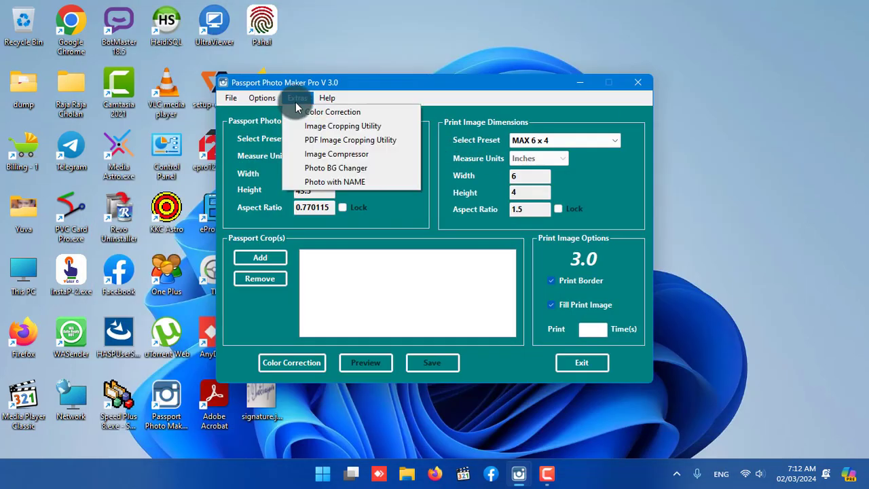
click(342, 157)
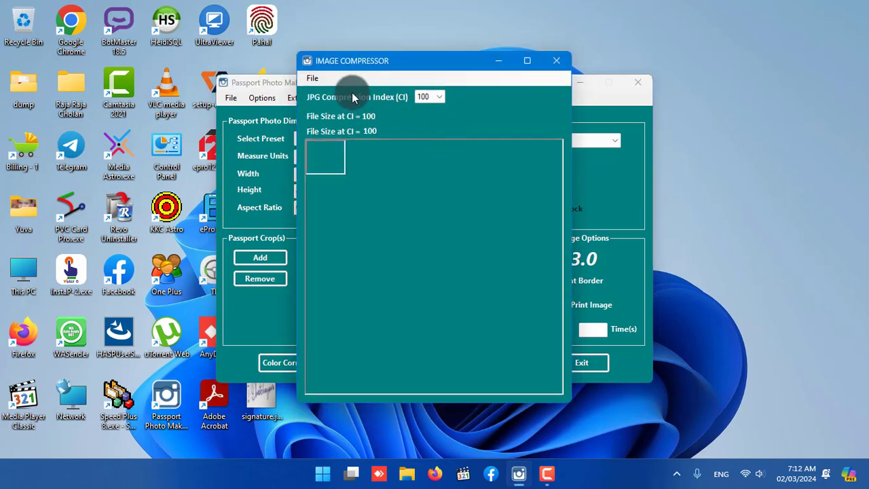
click(315, 81)
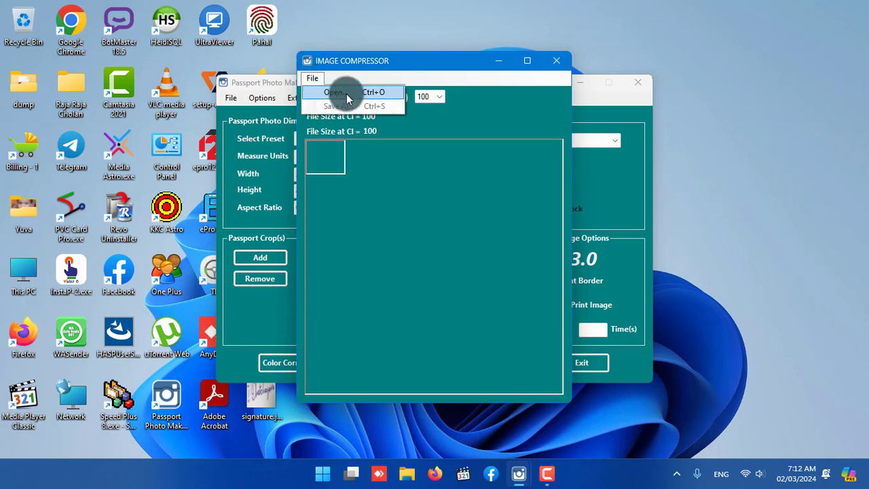
click(347, 95)
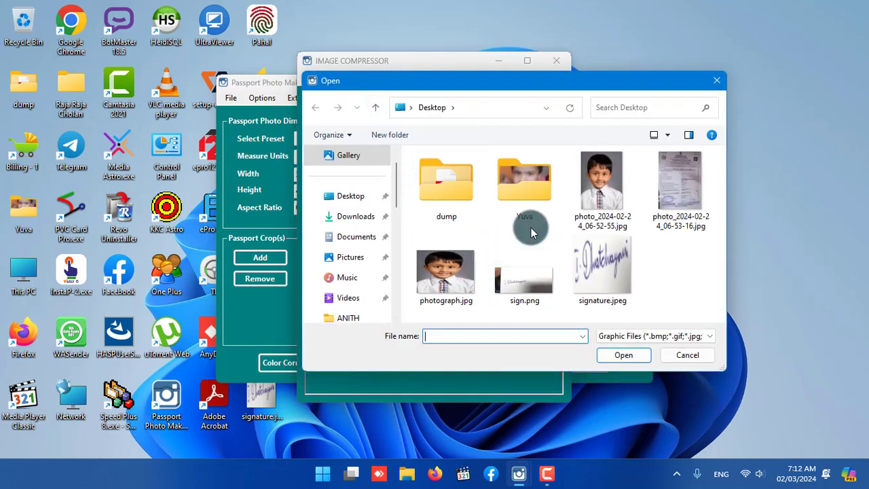
click(665, 211)
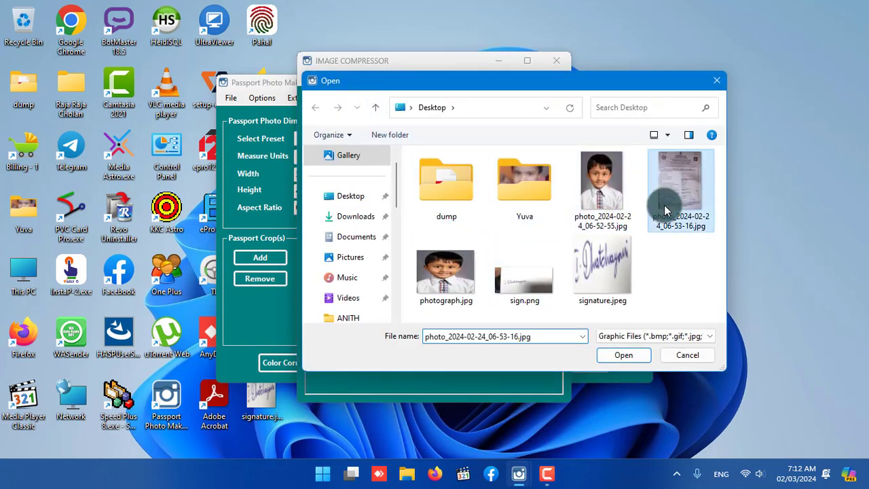
click(627, 355)
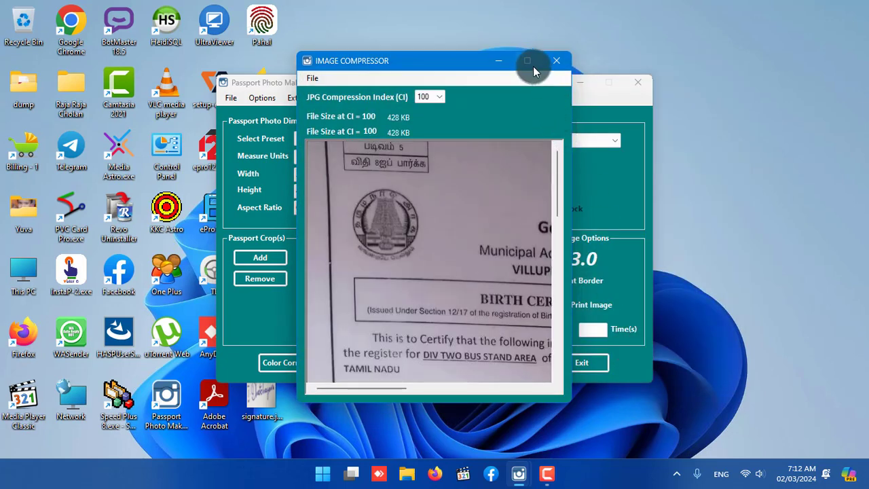
click(533, 66)
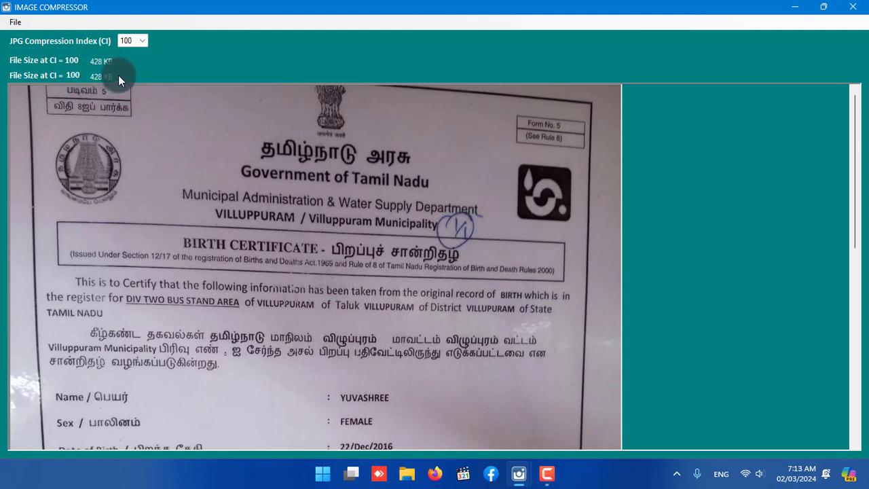
Lower the JPG compression index of the loaded image in stages through 70, 40, 25 and 15 down to 10.
click(144, 40)
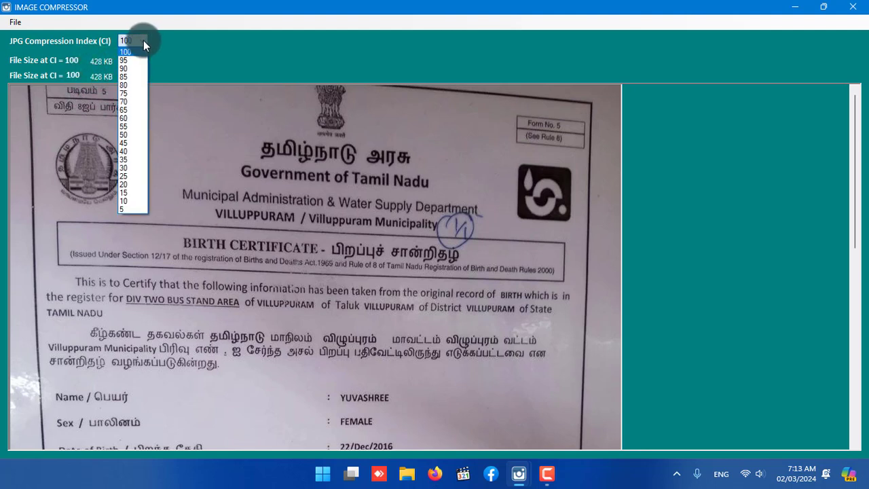
click(128, 100)
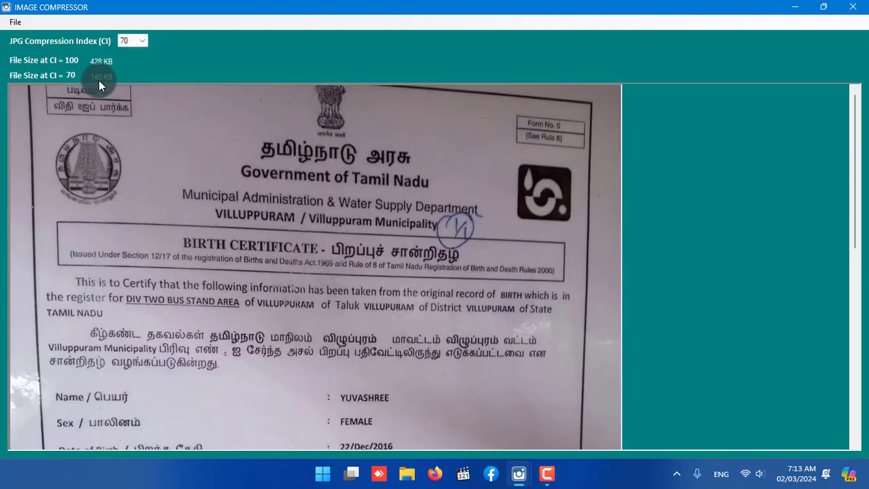
click(140, 42)
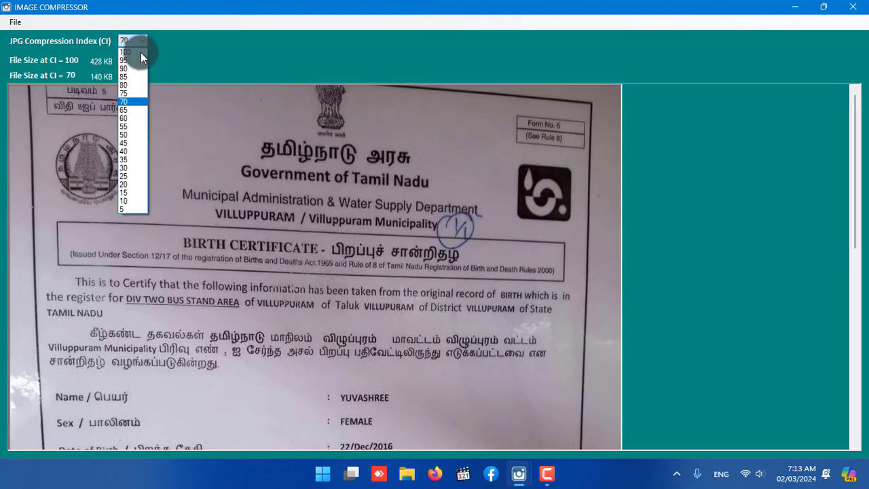
click(130, 153)
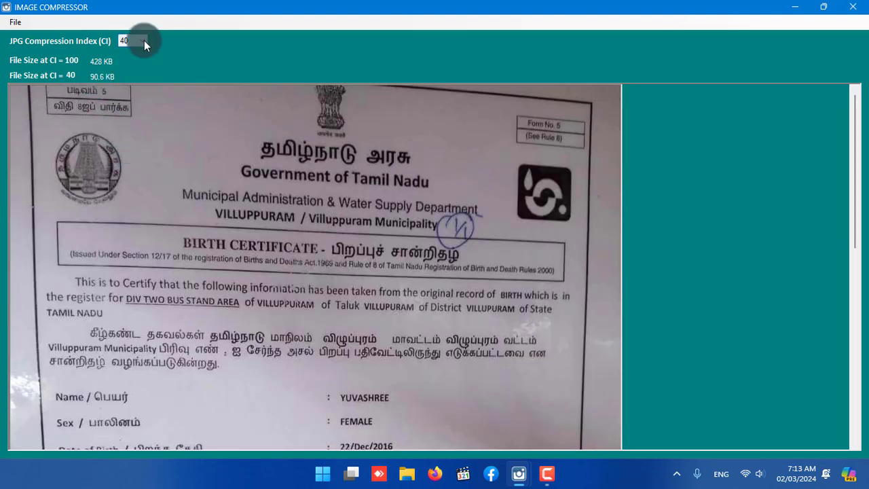
click(142, 41)
click(129, 175)
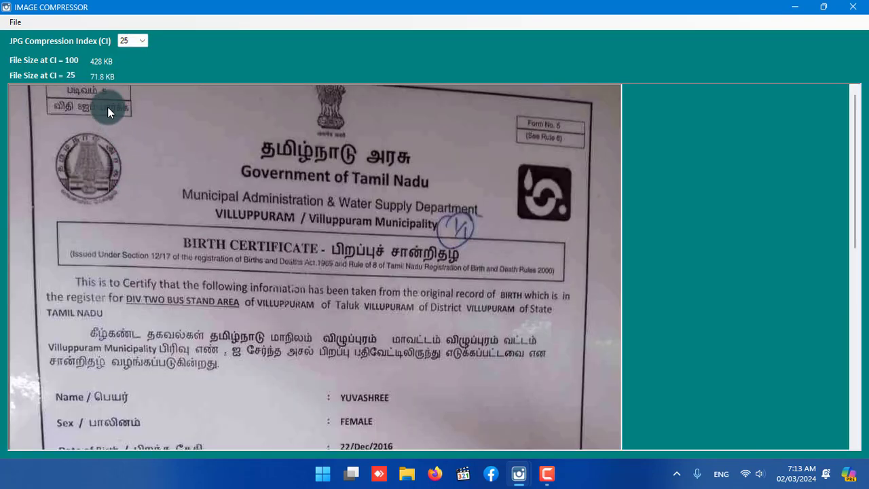
click(142, 41)
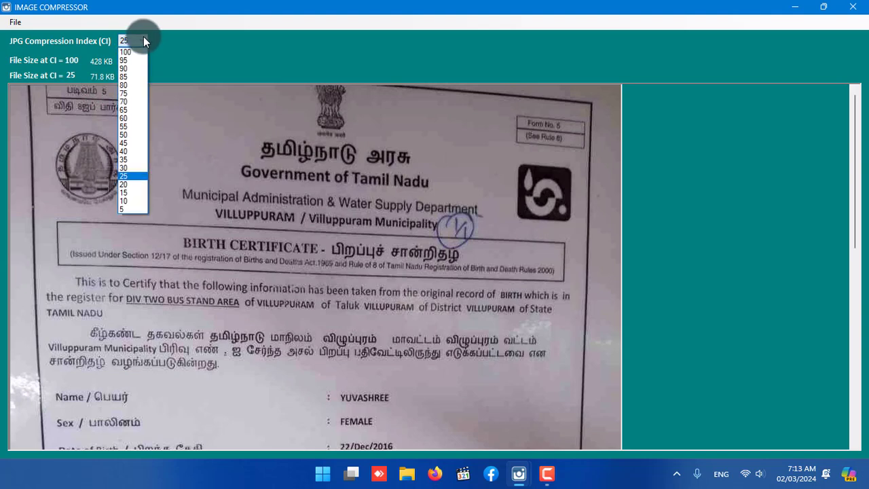
click(124, 194)
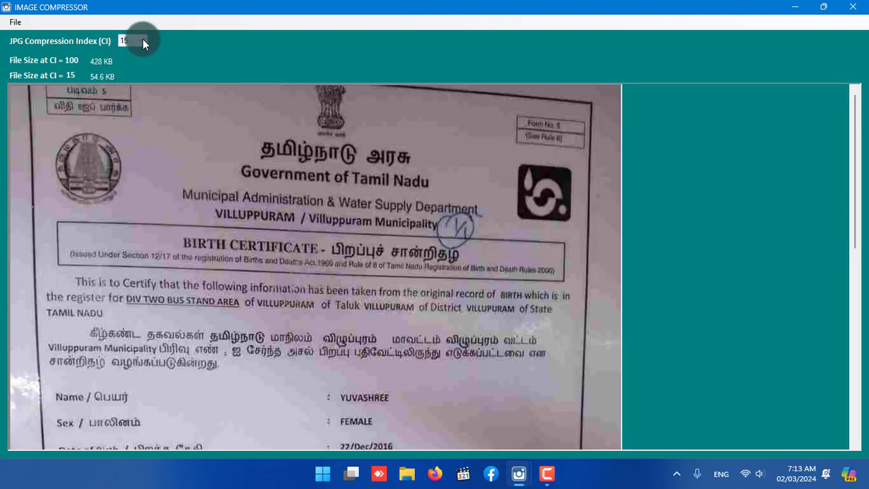
click(142, 41)
click(125, 202)
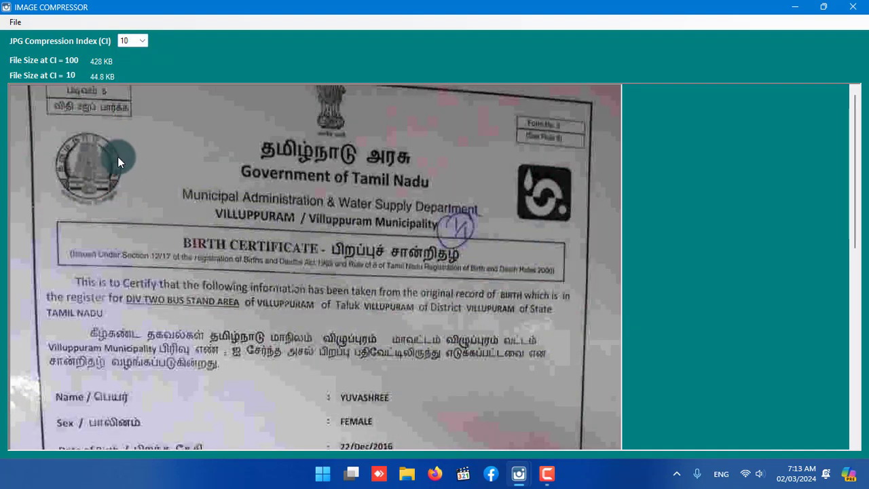
Save the compressed image to the Desktop under the file name file and close the Image Compressor.
click(15, 23)
click(31, 50)
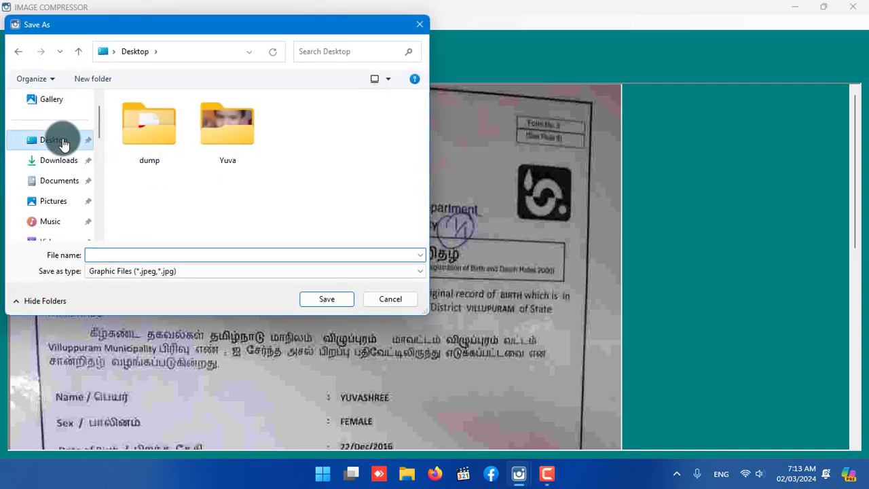
click(59, 140)
click(105, 256)
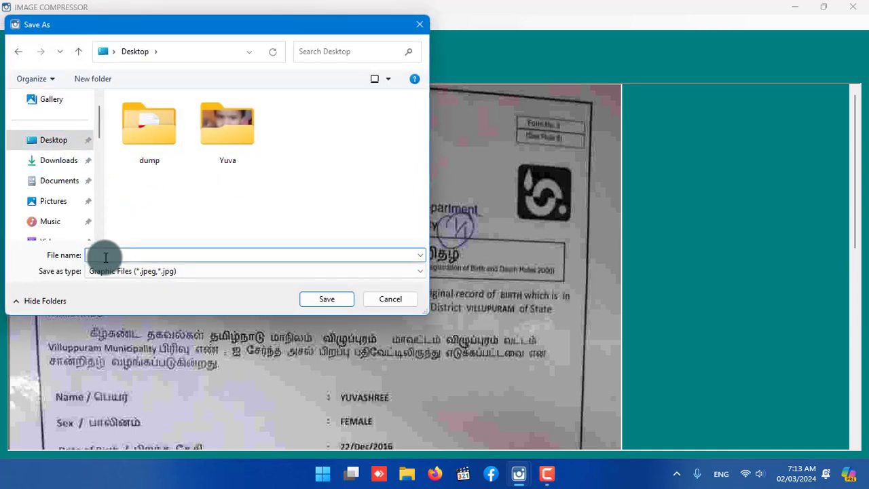
text(file)
click(315, 298)
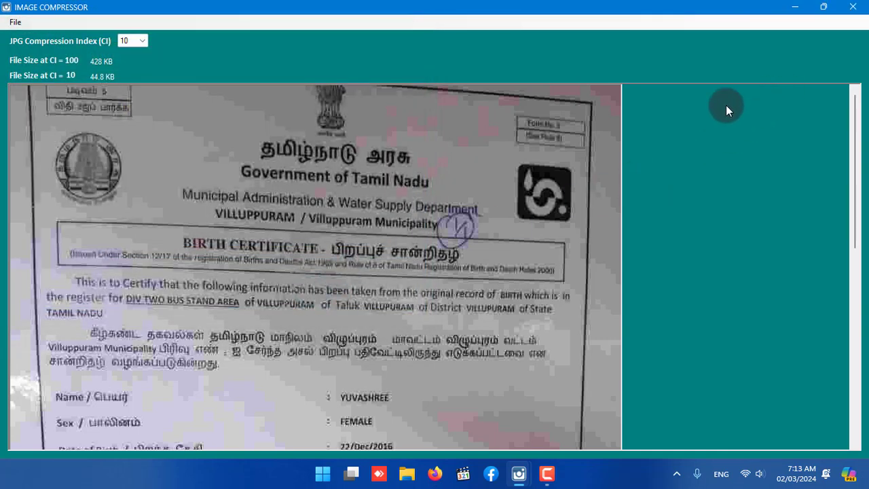
click(852, 6)
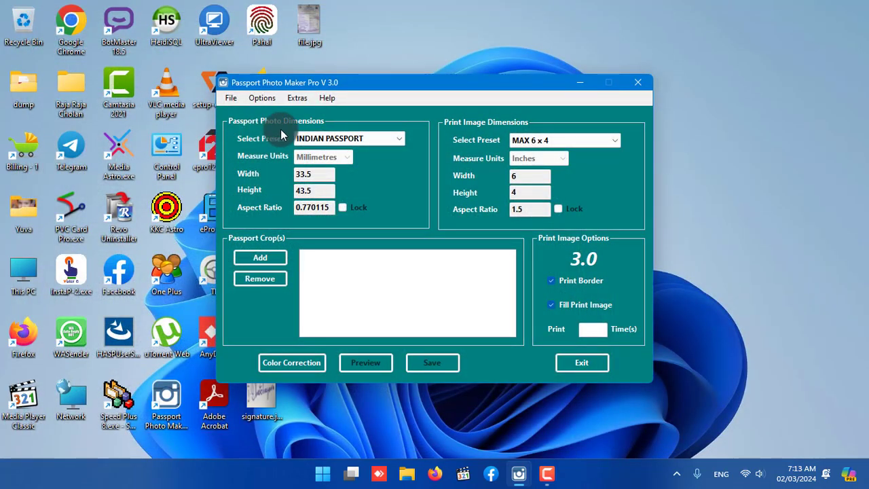
Open the Photo BG Changer and launch its BG Remover website in the browser.
click(292, 98)
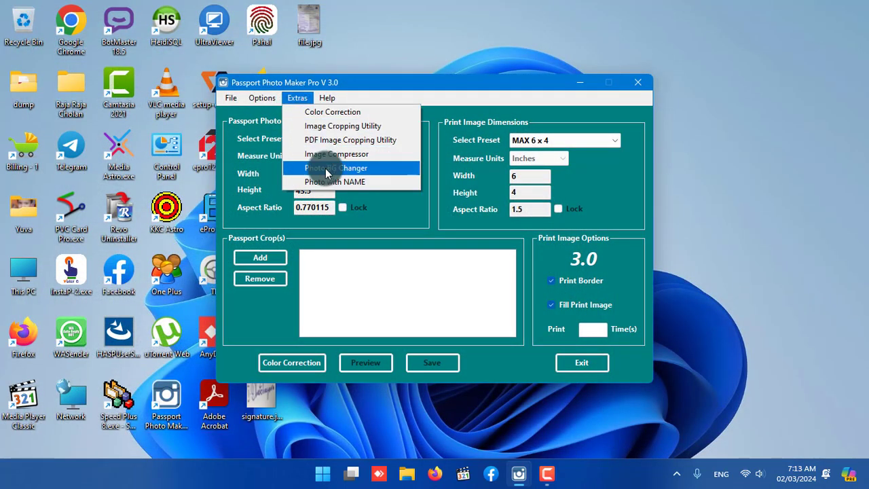
click(361, 170)
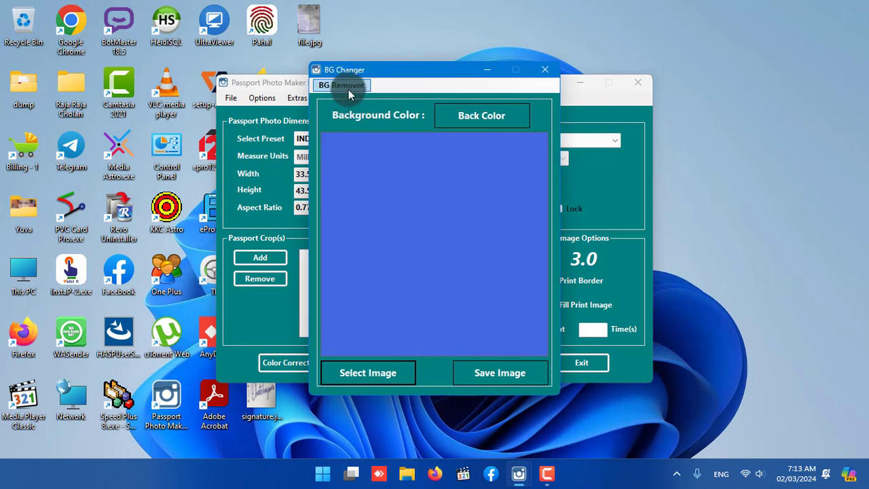
click(343, 86)
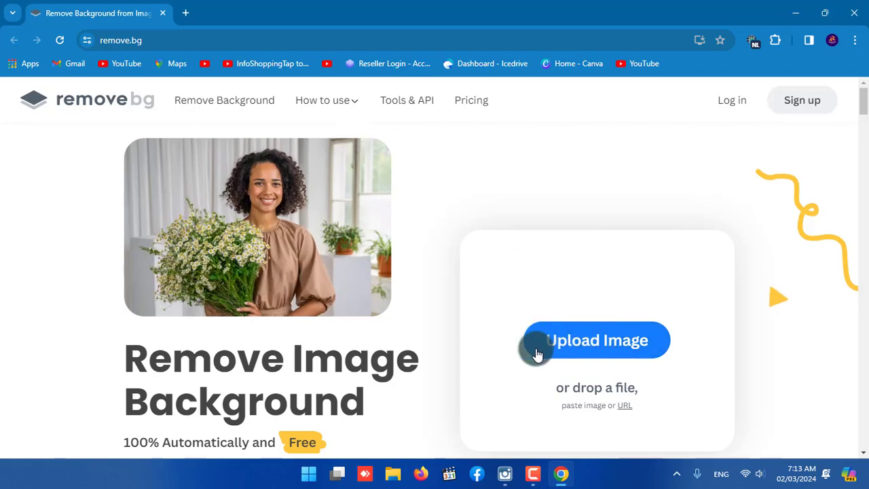
Upload photo_2024-02-24_06-52-55.jpg from the Desktop to remove.bg and download the background-free PNG to the Downloads folder.
click(600, 343)
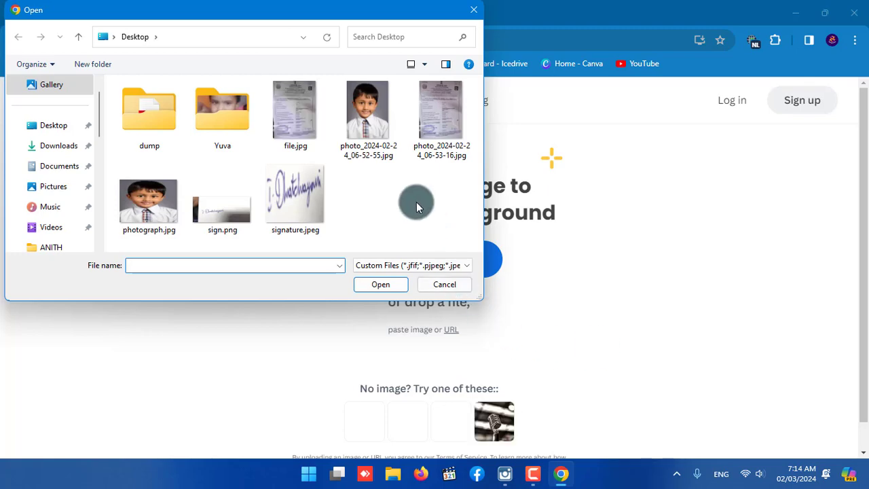
click(376, 119)
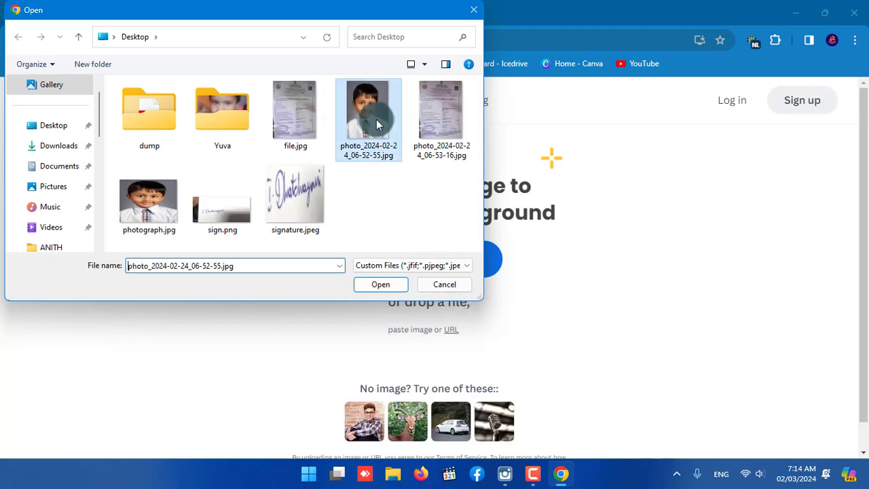
click(388, 283)
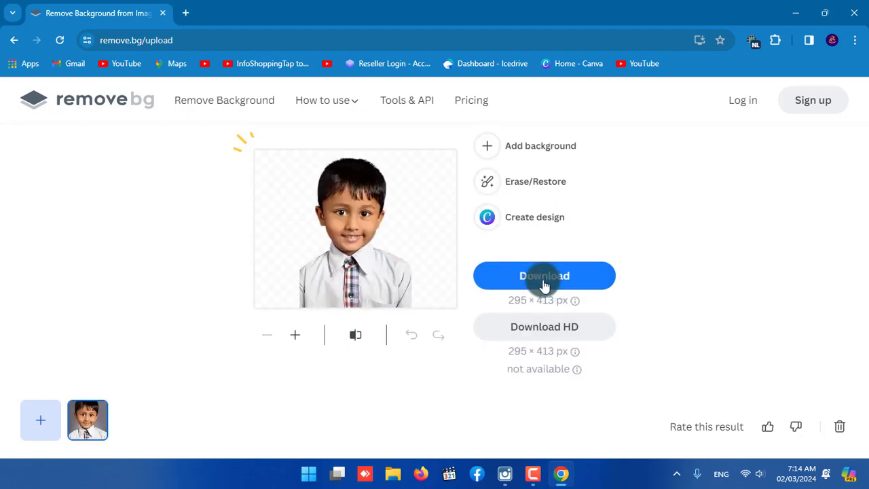
click(545, 282)
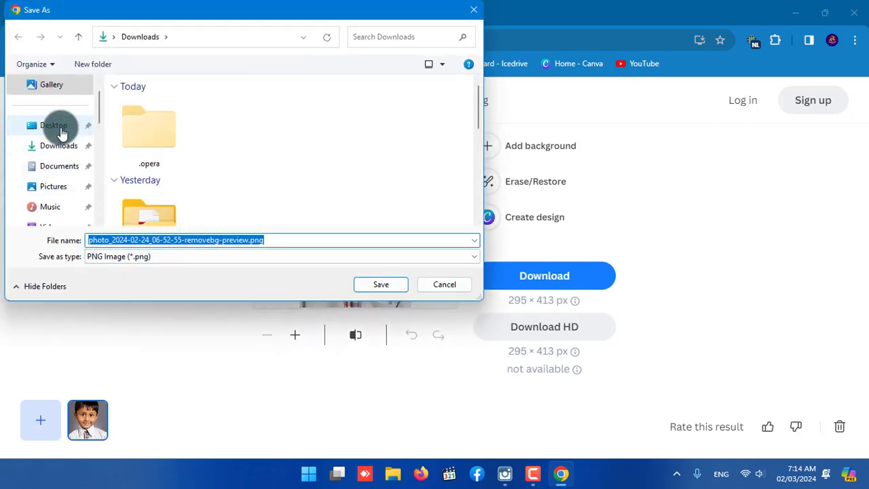
click(59, 145)
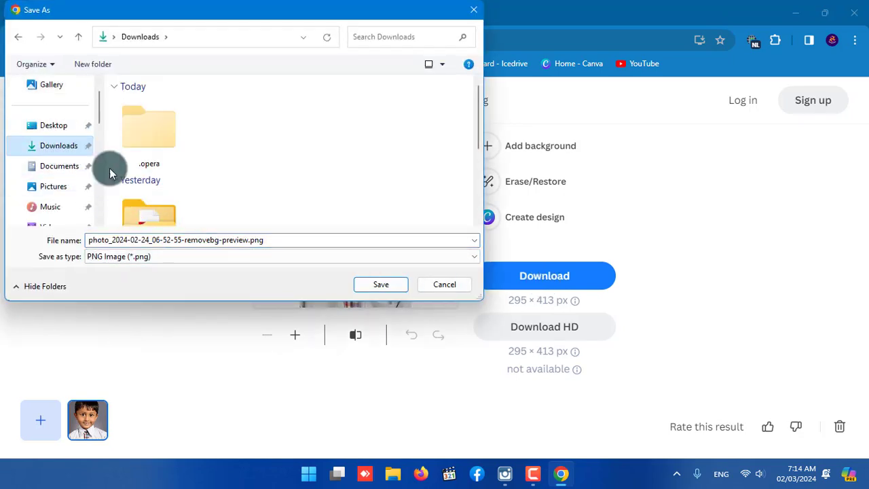
click(367, 284)
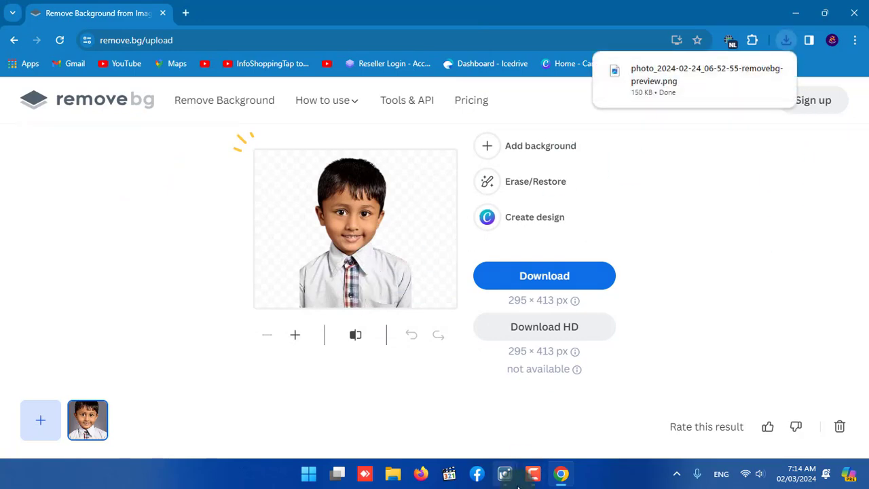
Switch back to BG Changer and load photo_2024-02-24_06-52-55-removebg-preview.png from the Downloads folder.
mouse_move(505, 475)
click(544, 403)
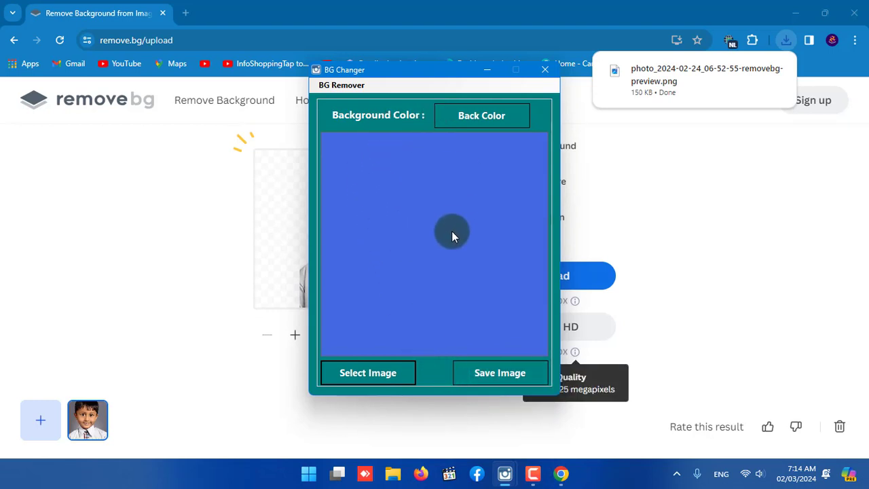
click(380, 373)
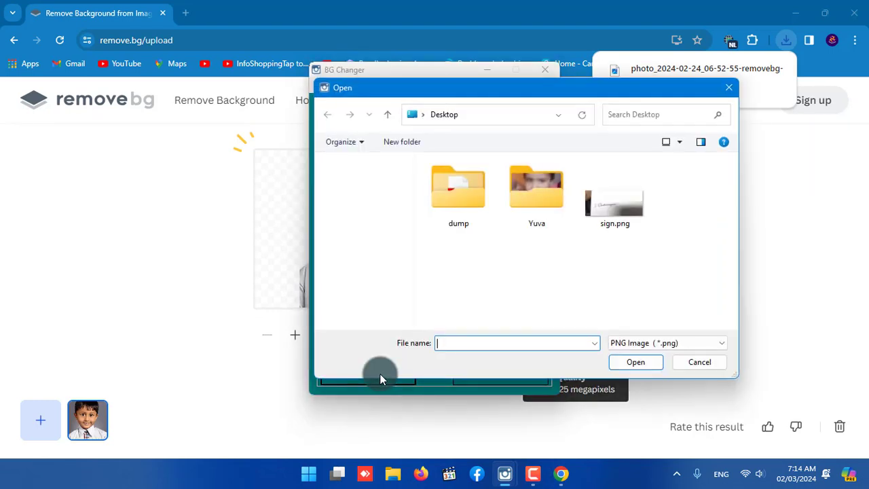
click(370, 230)
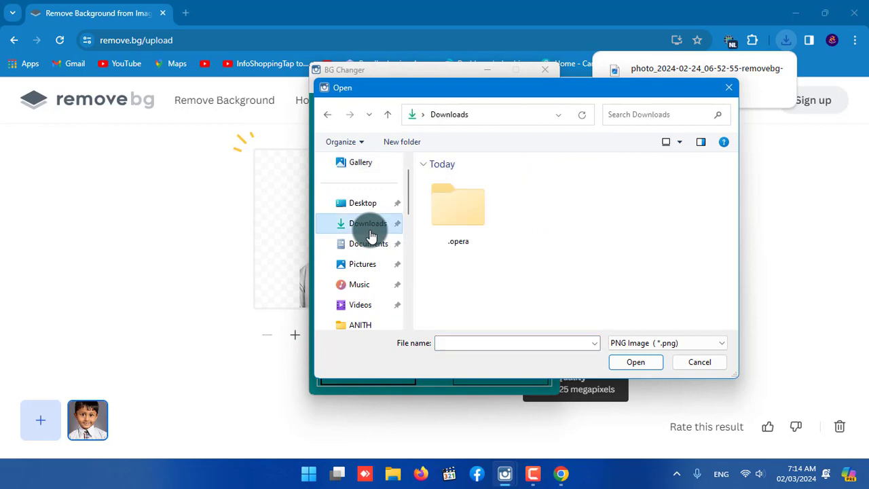
click(455, 208)
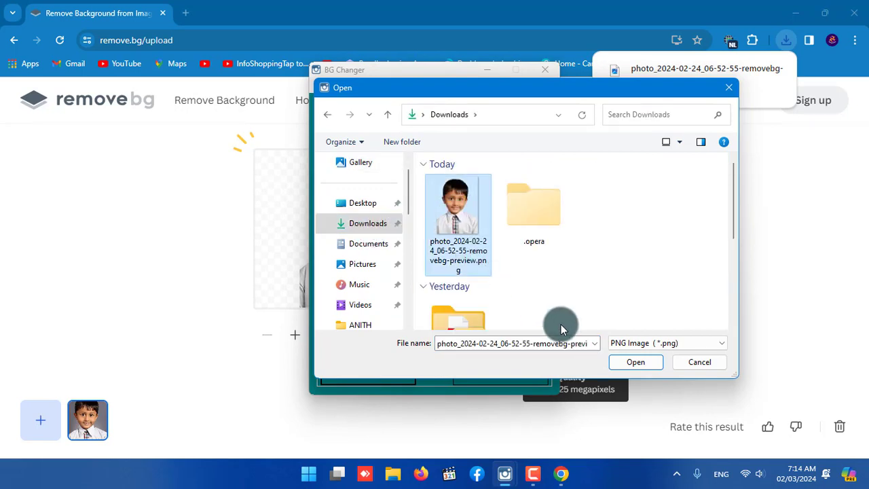
click(629, 363)
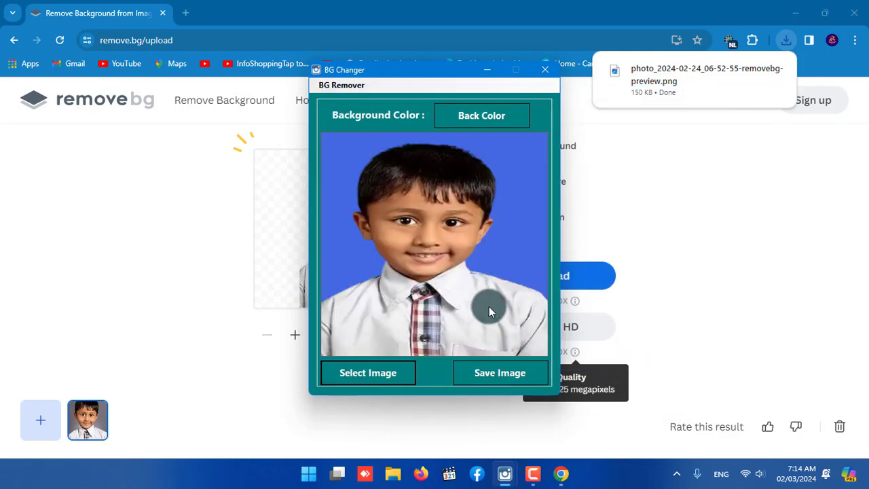
Try red and bright green as the photo's background color, minimizing the browser window between the two.
click(492, 117)
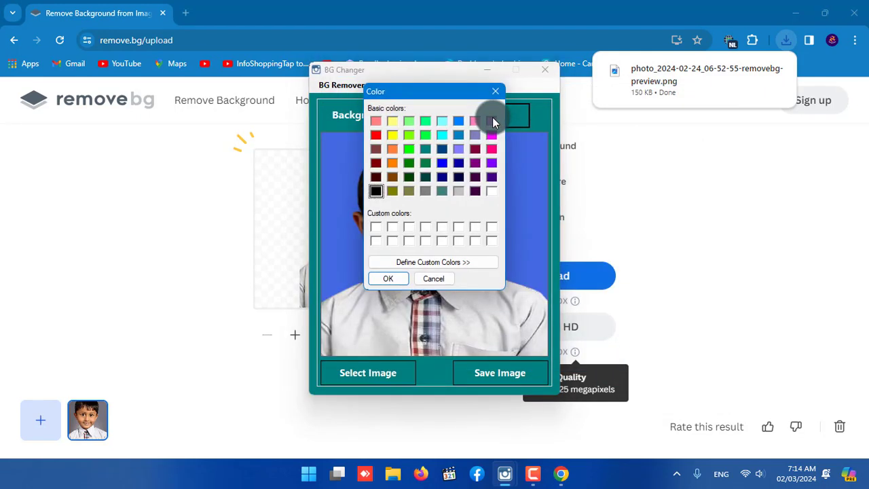
click(379, 134)
click(390, 280)
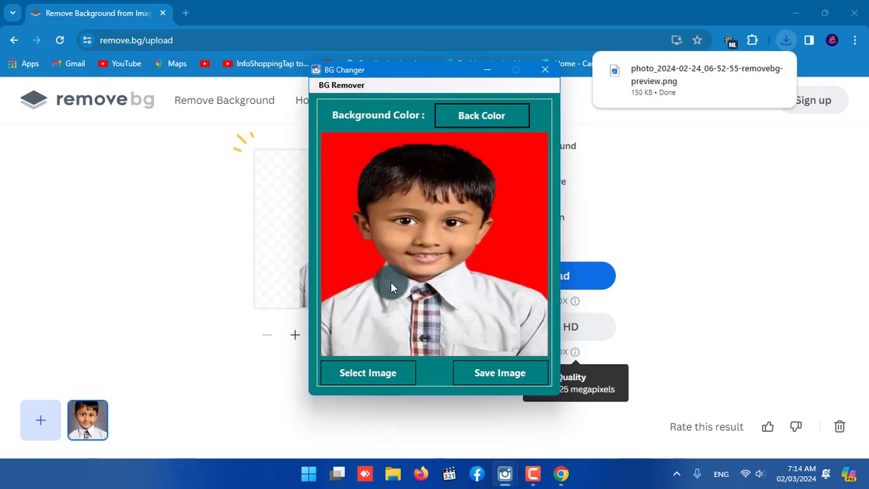
click(796, 12)
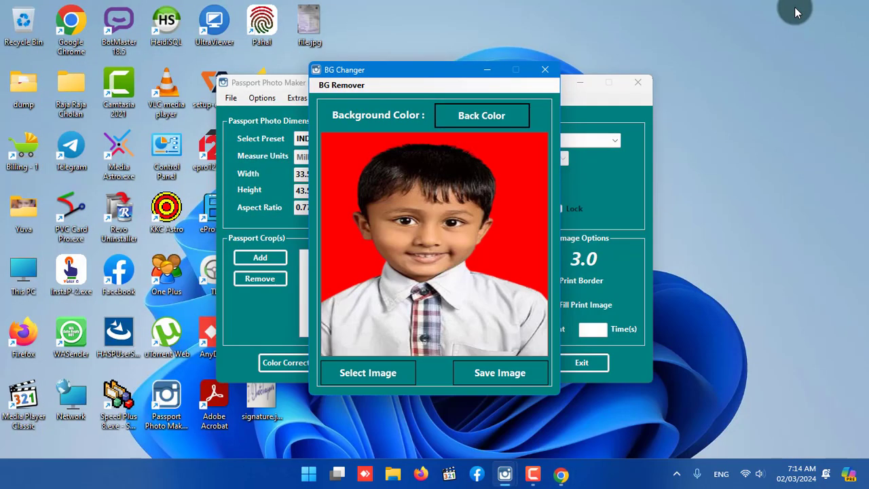
click(494, 115)
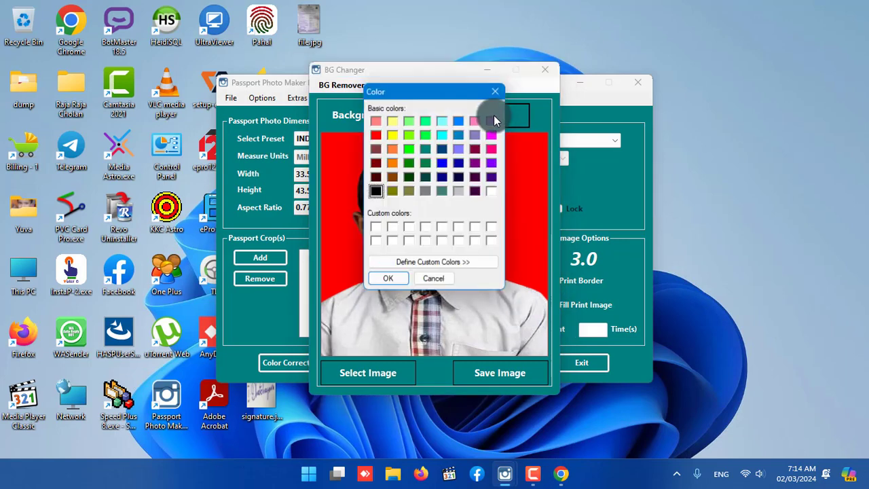
click(407, 148)
click(388, 281)
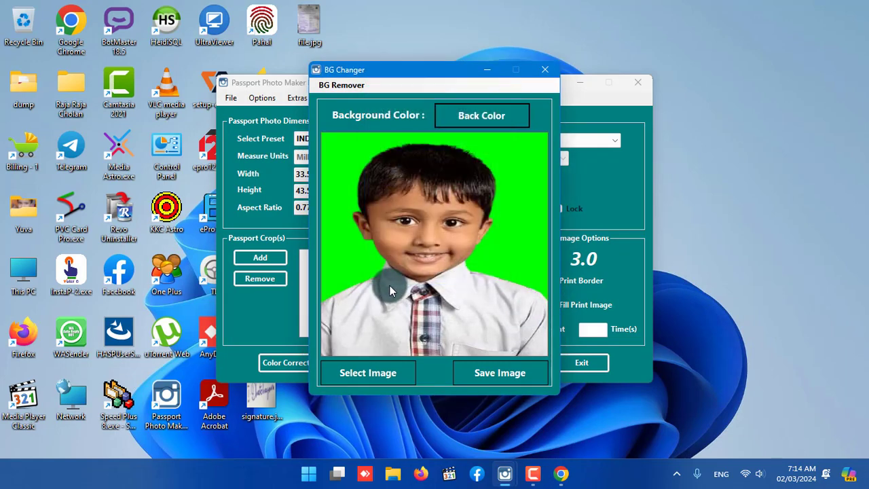
Set the photo's background color to the basic blue in BG Changer.
click(480, 117)
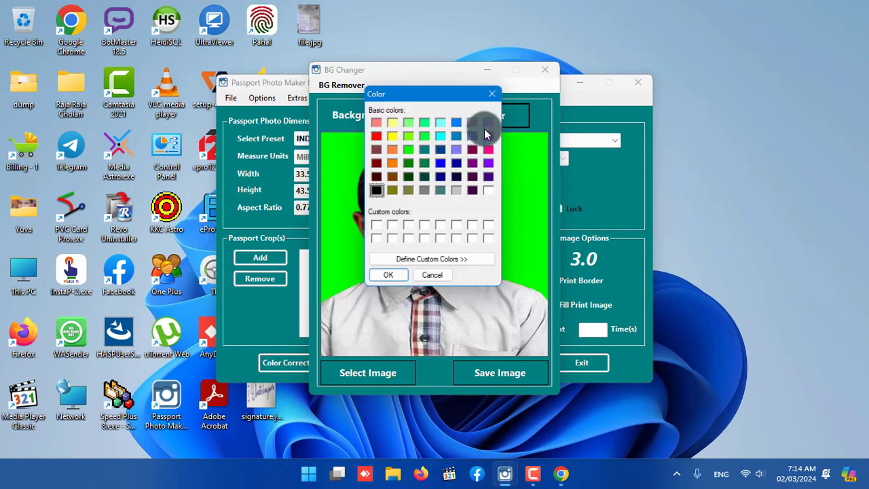
click(442, 163)
click(390, 281)
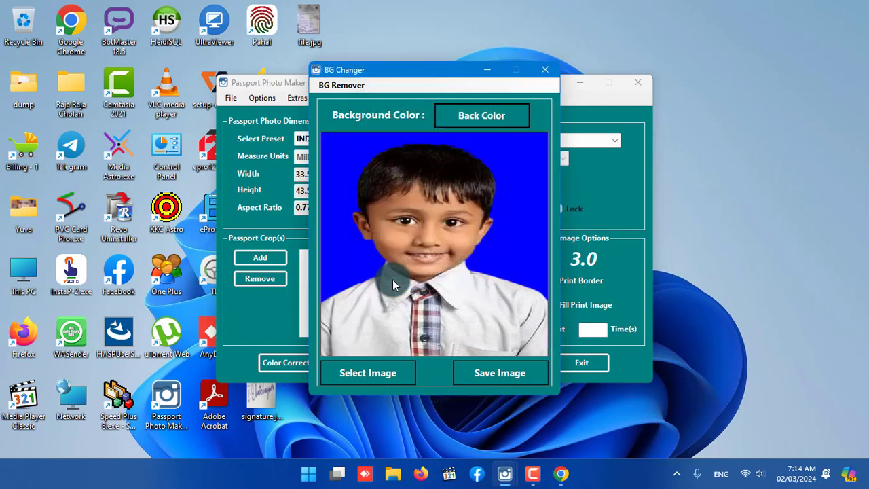
Change the photo's background color to the basic dark maroon in BG Changer.
click(480, 117)
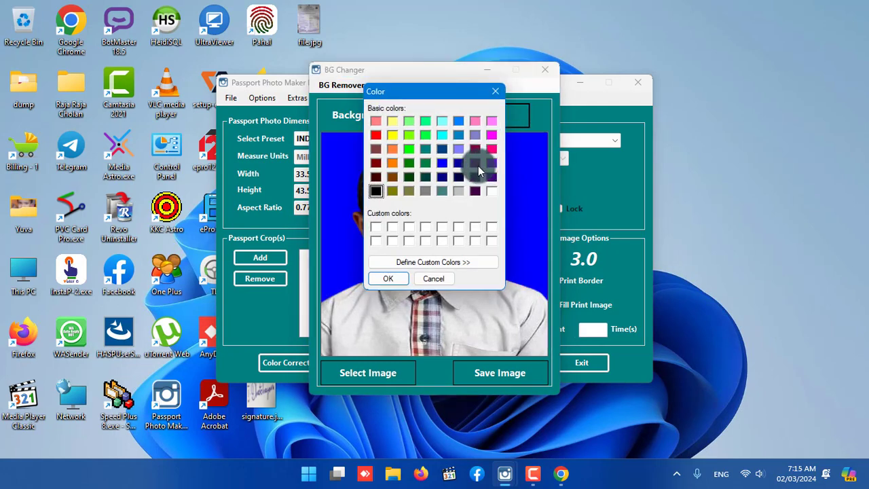
click(474, 148)
click(390, 279)
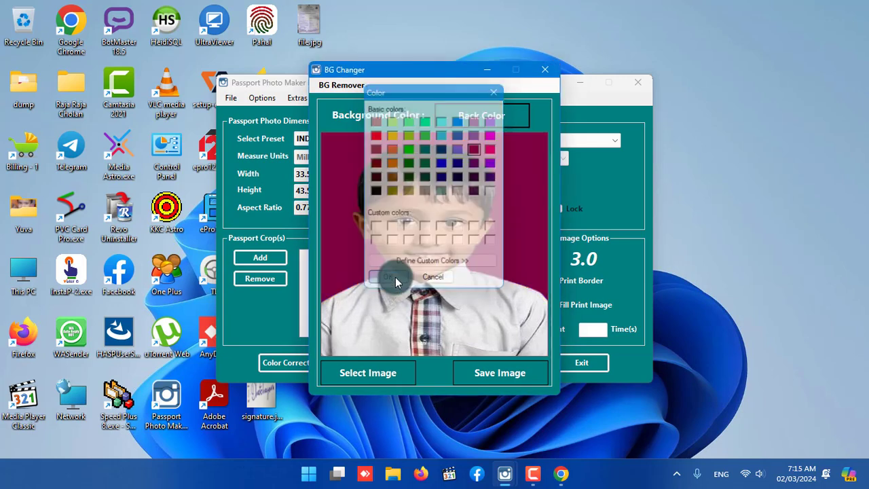
click(509, 372)
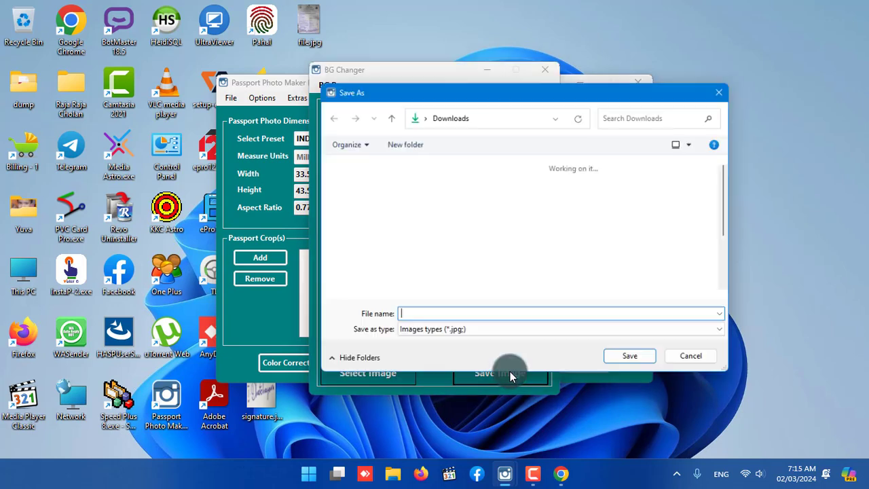
click(360, 202)
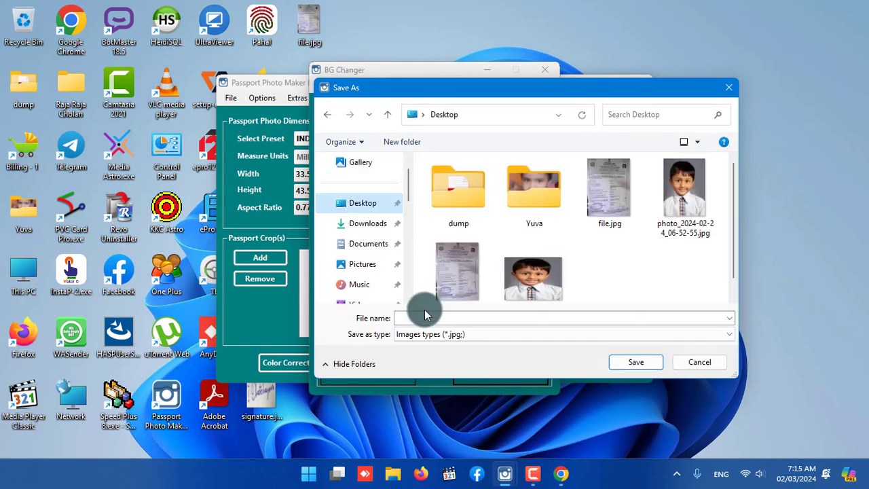
click(416, 319)
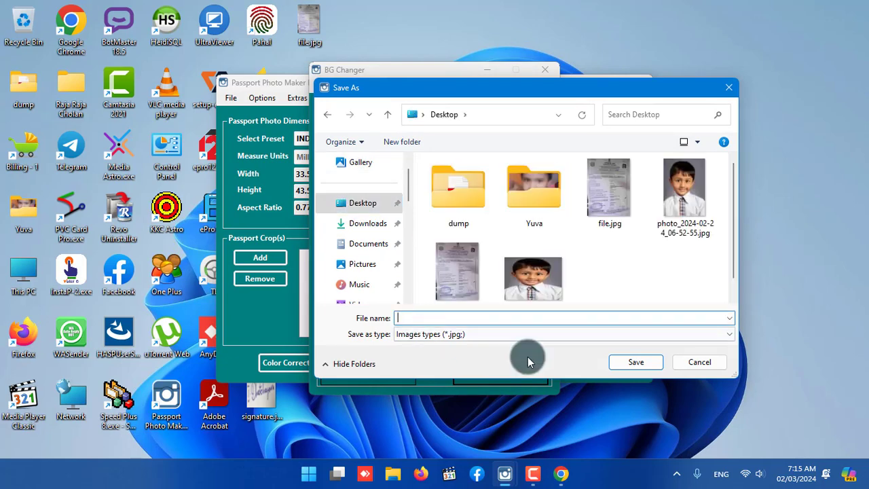
click(705, 363)
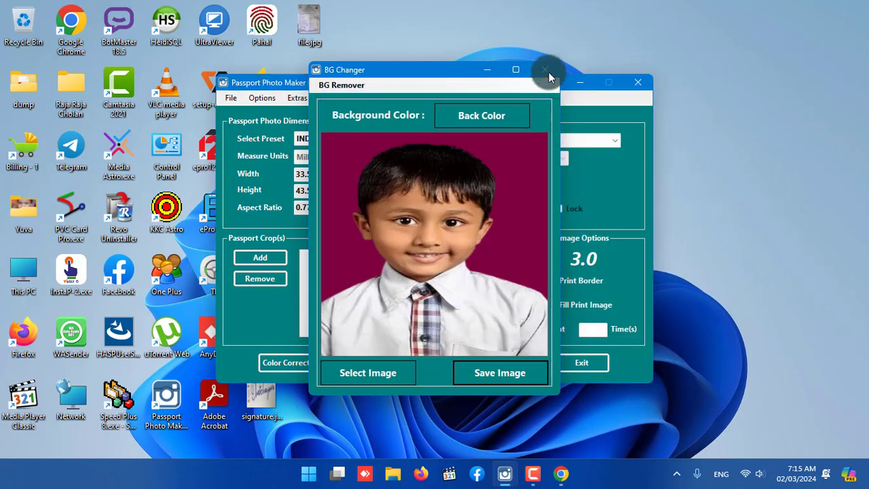
Close BG Changer, open the Photo with NAME tool and load photo_2024-02-24_06-52-55.jpg from the Desktop.
click(545, 70)
click(295, 99)
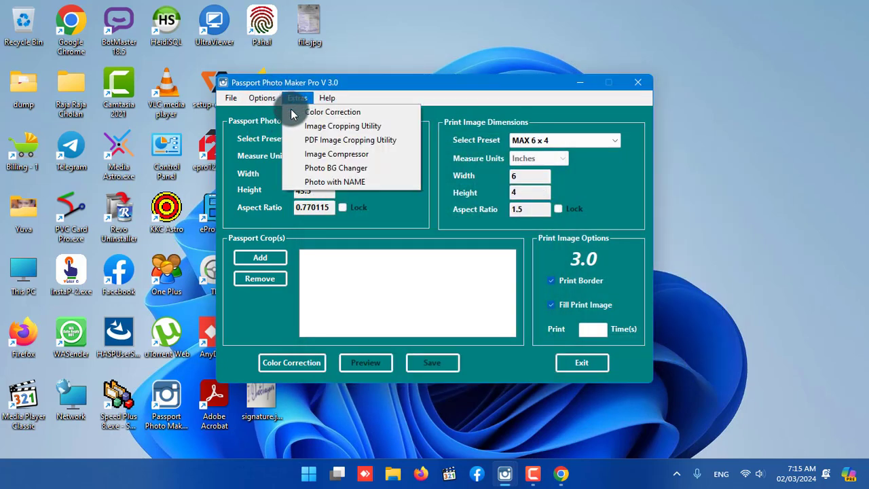
click(319, 181)
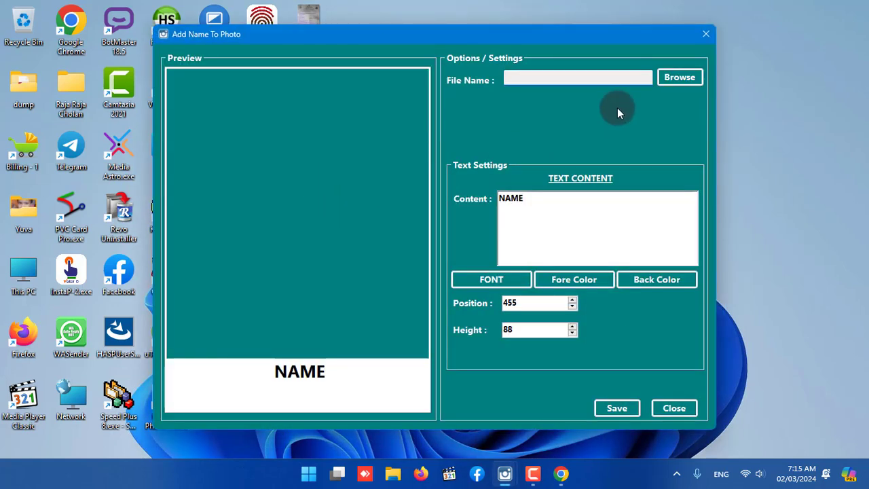
click(676, 78)
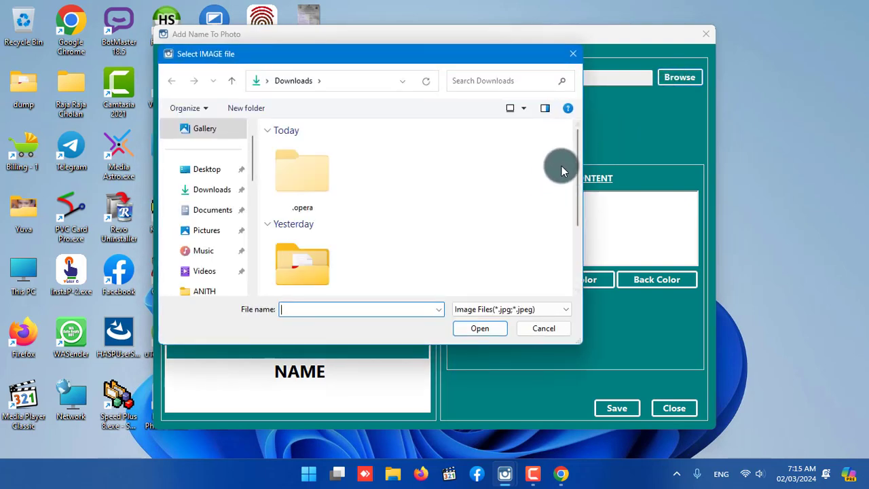
click(194, 169)
click(520, 166)
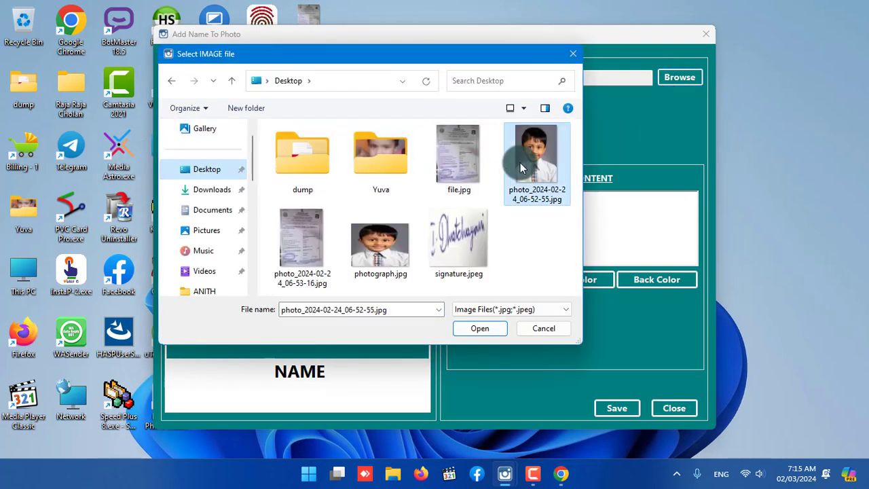
click(482, 329)
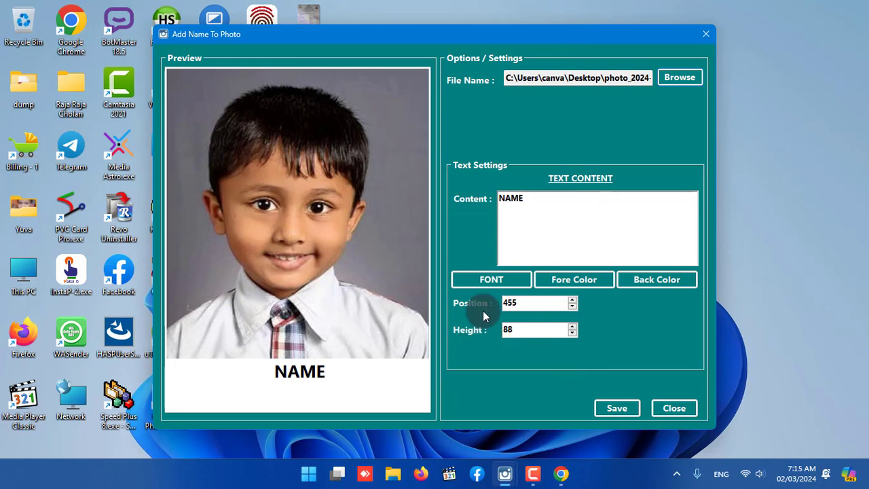
Replace the placeholder caption text under the photo with the person's first name in capitals.
drag(538, 197, 477, 200)
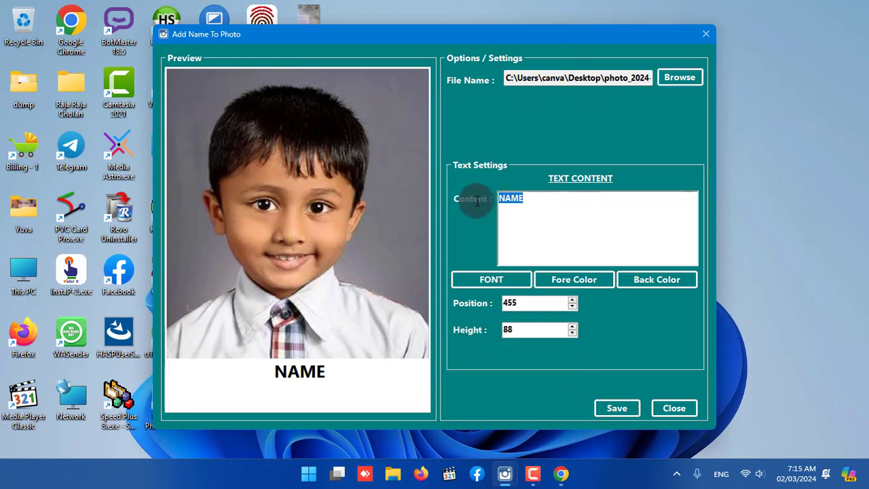
key(BackSpace)
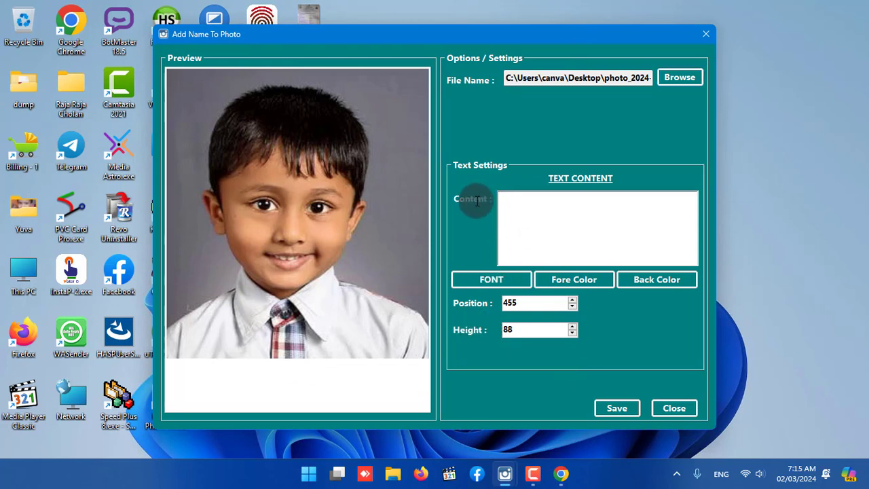
text(RAJESH)
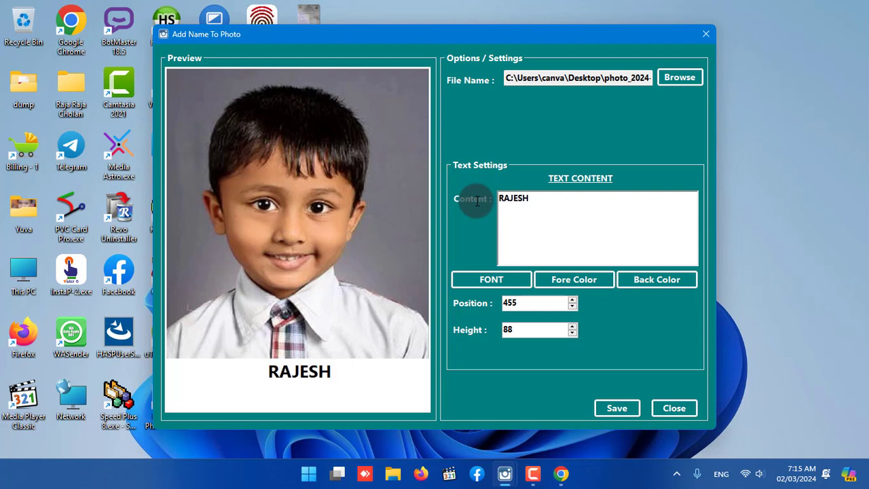
Set the caption's text color to red and its background color to cyan.
click(561, 280)
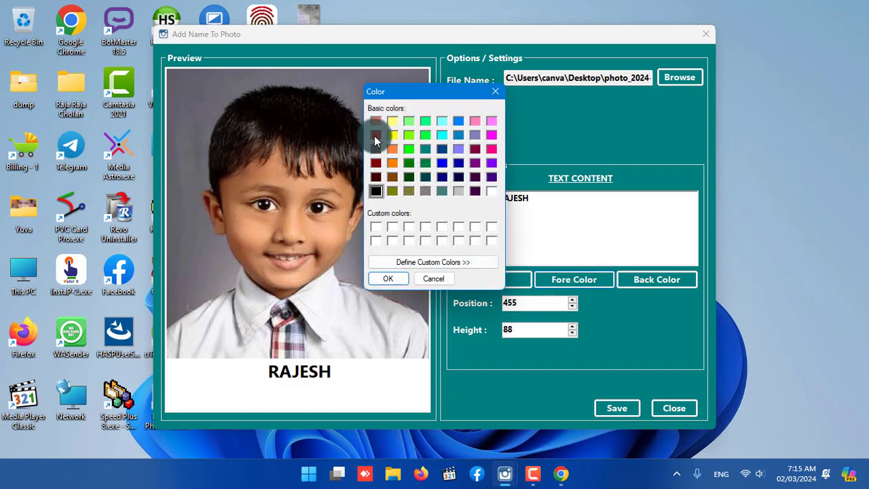
click(375, 138)
click(388, 278)
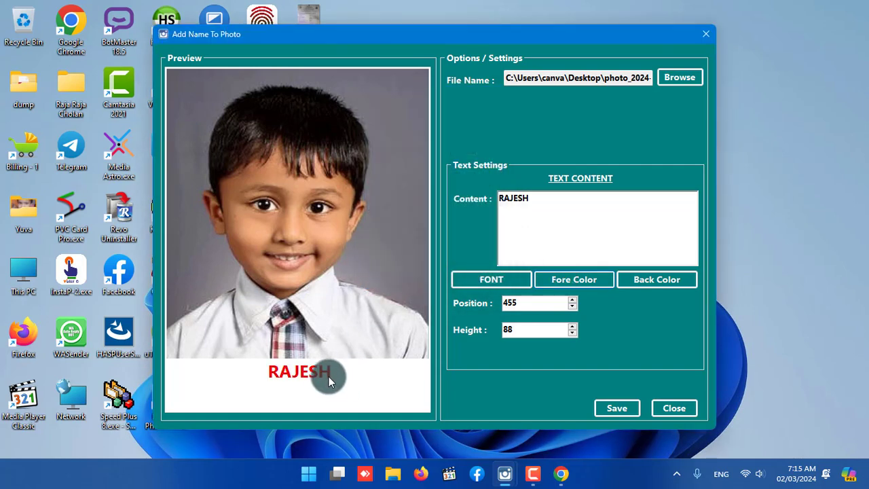
click(647, 277)
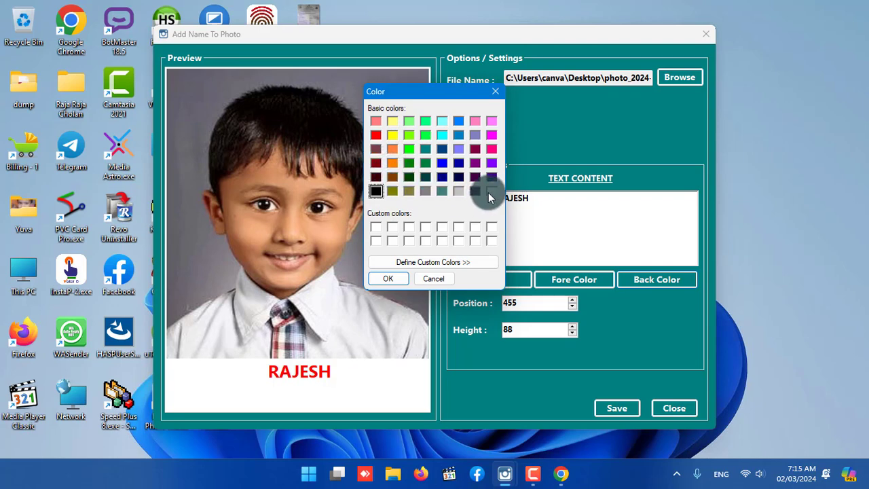
click(443, 137)
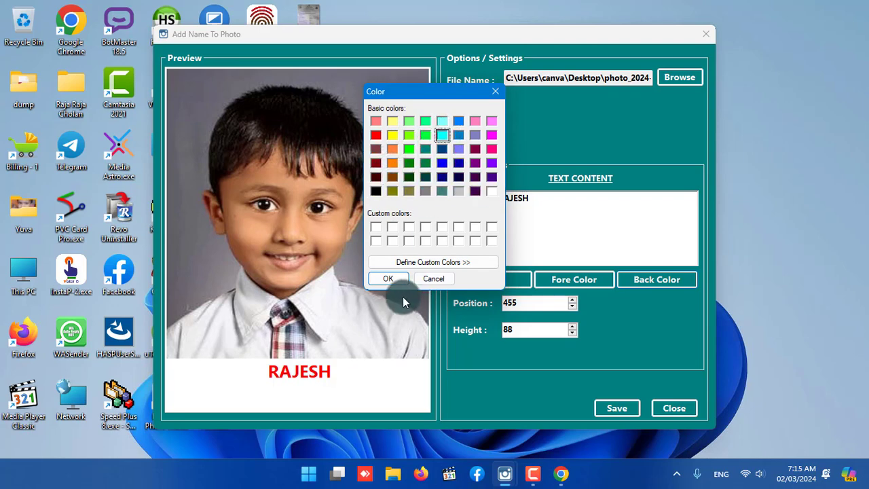
click(387, 279)
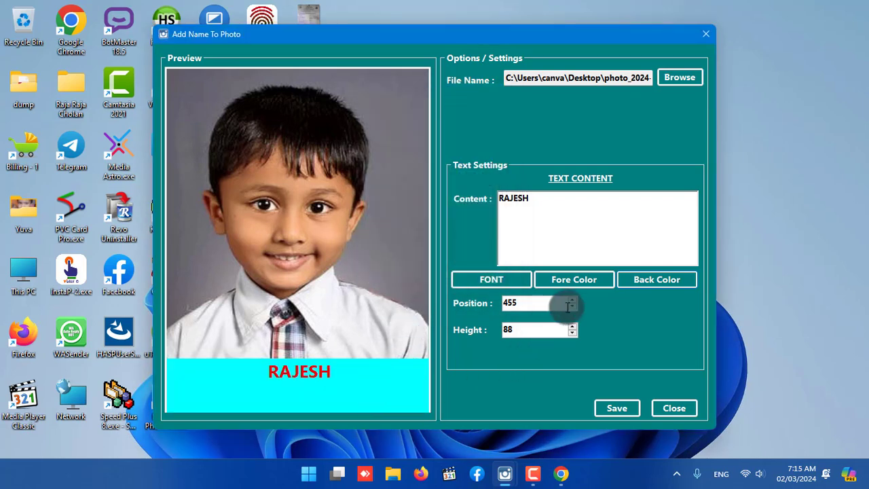
Reduce the caption band's height to 48.
click(572, 333)
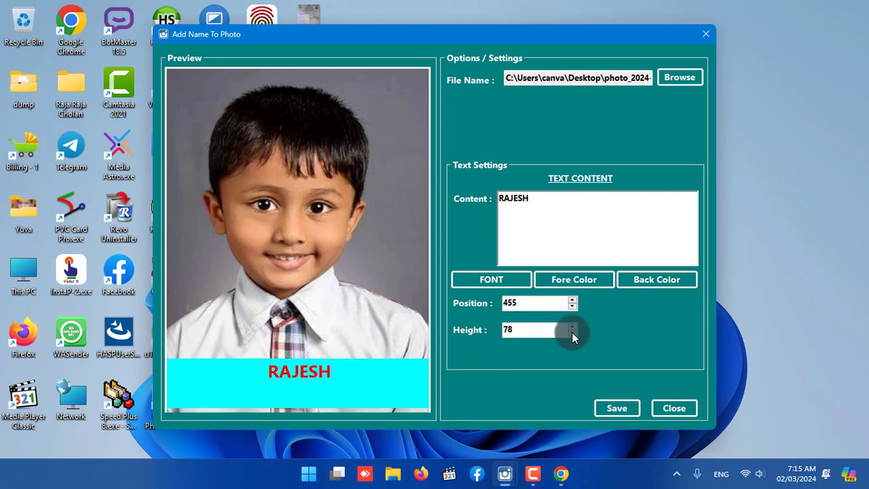
click(572, 333)
click(572, 334)
click(573, 333)
click(572, 333)
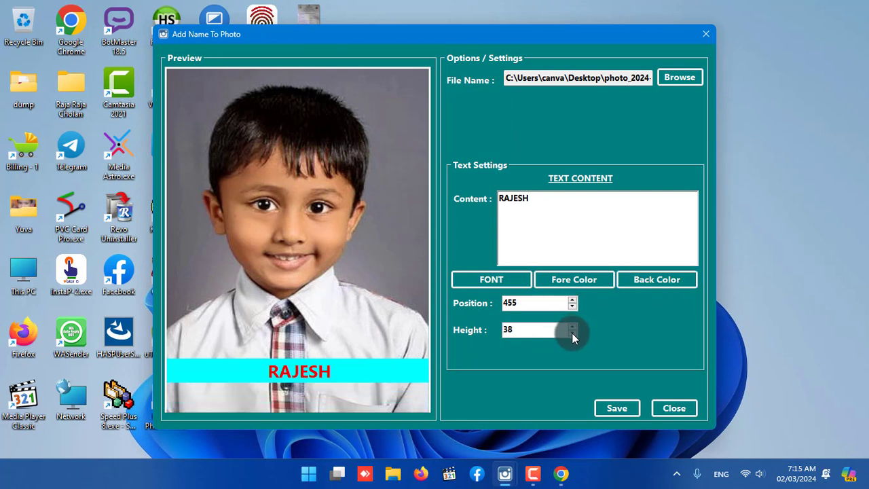
click(572, 327)
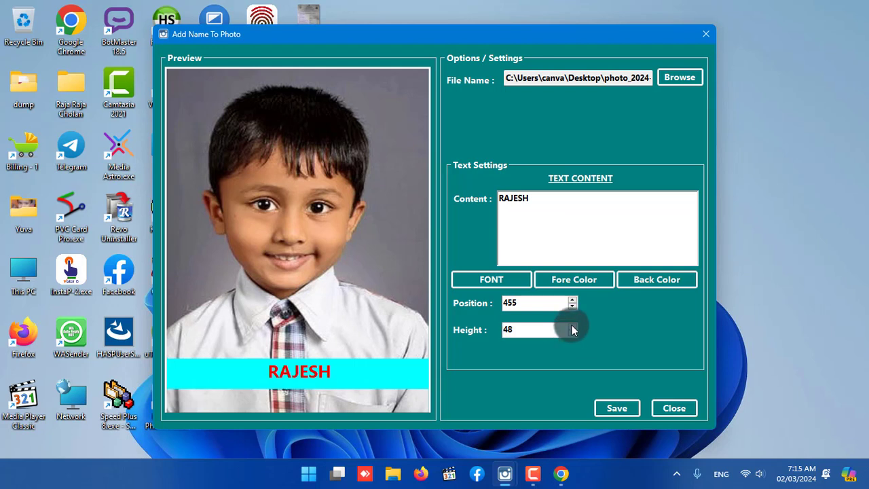
Try the caption band higher and lower on the photo and set its position to 465.
click(573, 307)
click(573, 306)
click(573, 299)
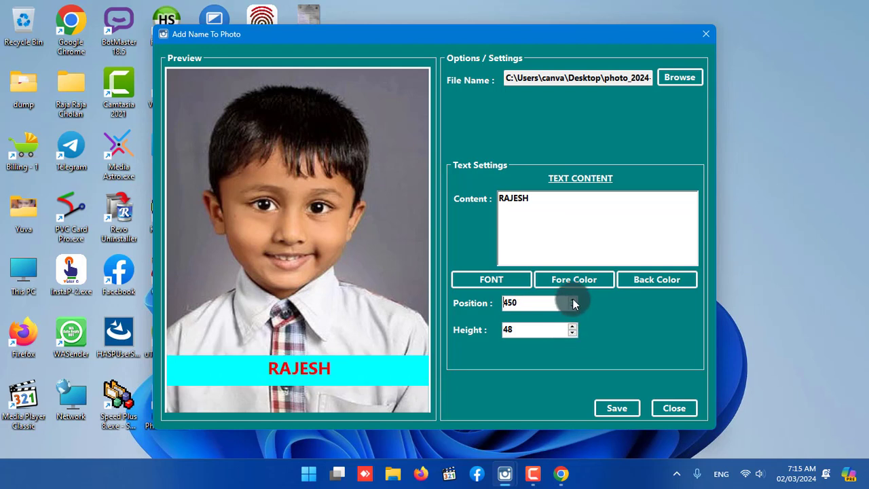
click(573, 299)
click(573, 299)
click(573, 306)
click(571, 299)
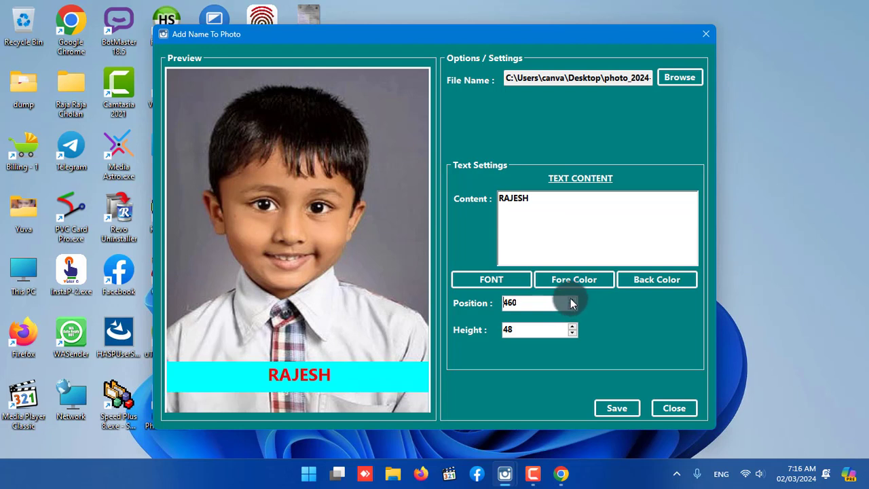
click(571, 300)
click(572, 306)
click(572, 300)
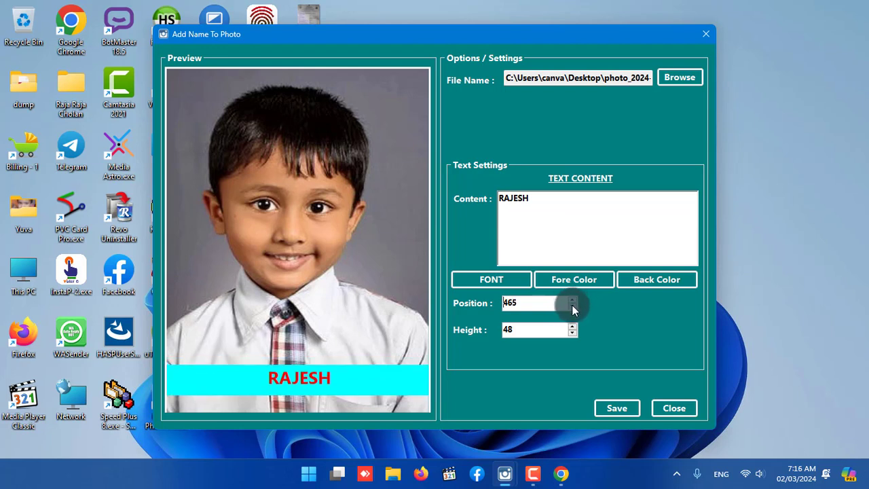
Bring up the save dialog for the captioned photo, cancel it and close the Add Name To Photo window.
click(613, 407)
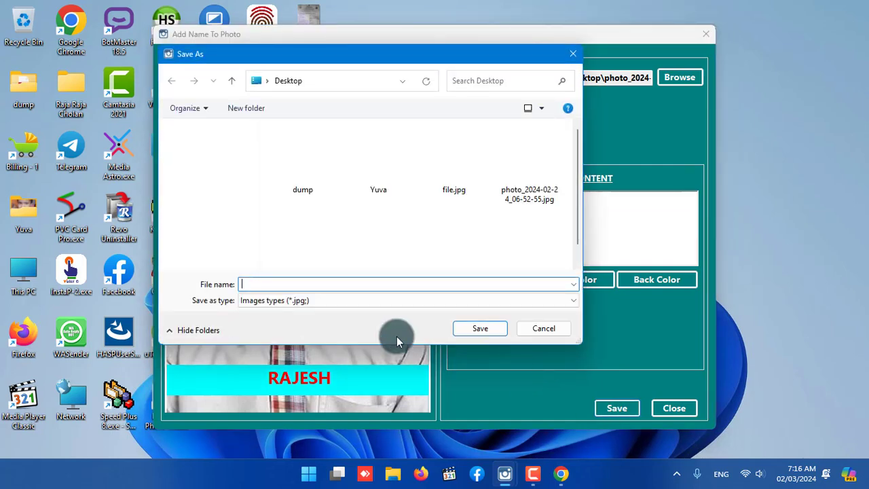
click(553, 330)
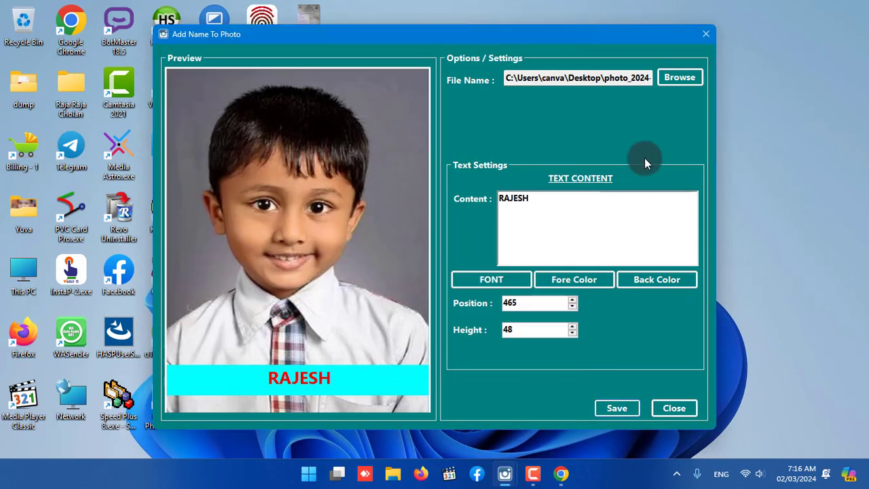
click(707, 36)
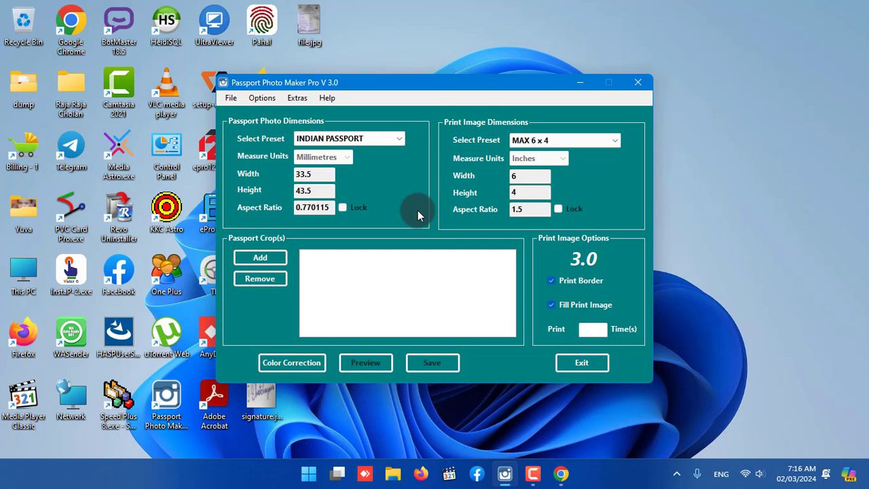
Open the program's settings and set the print border color to yellow.
click(265, 99)
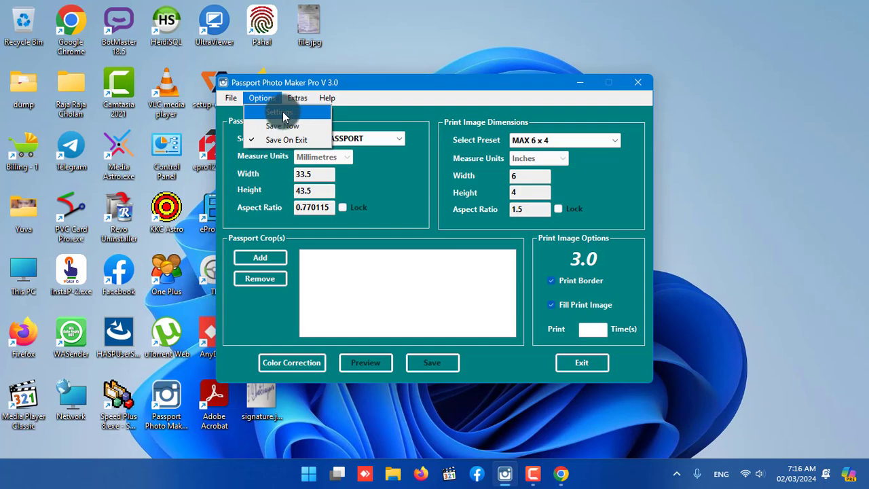
click(282, 114)
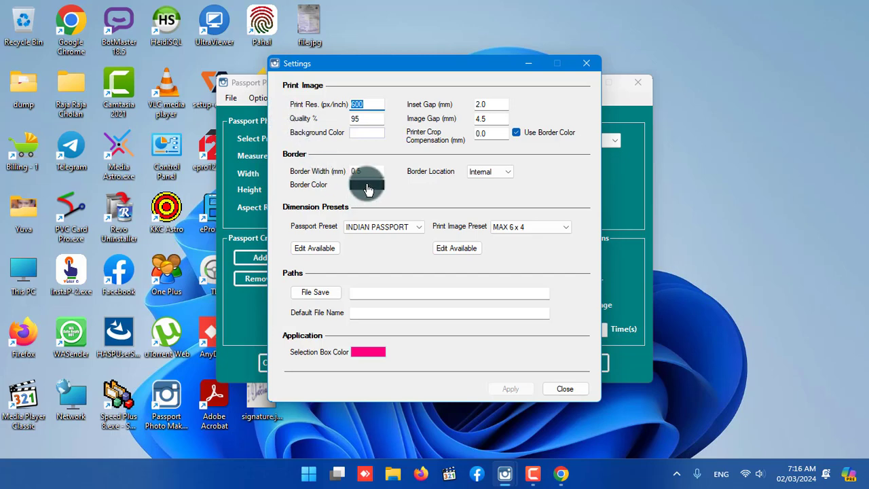
click(370, 186)
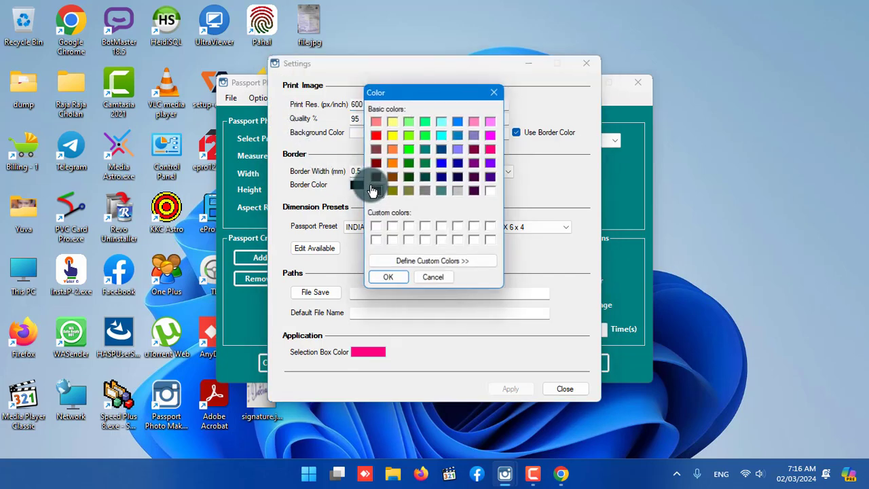
click(391, 121)
click(393, 278)
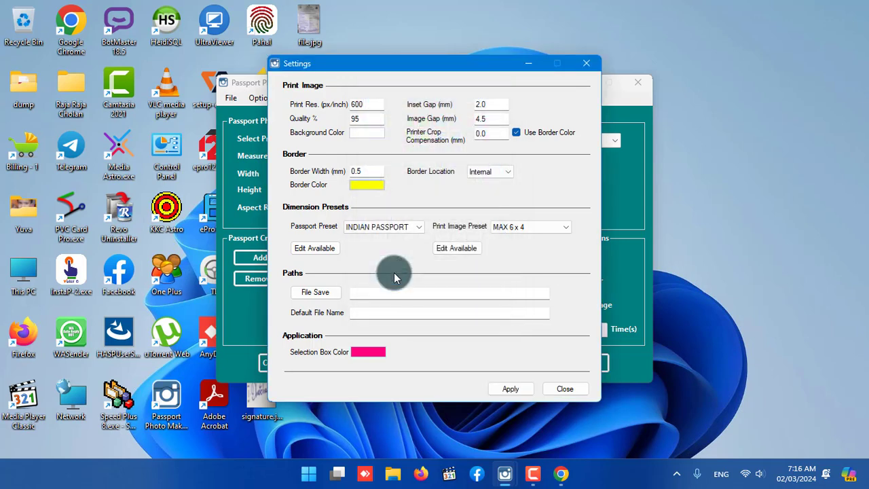
Set the selection box color to blue, apply the changes and close the settings.
click(370, 352)
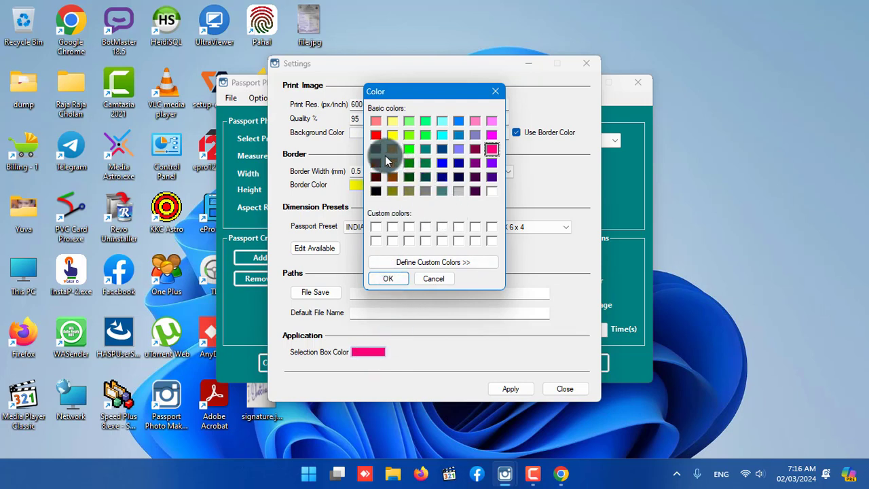
click(445, 166)
click(388, 278)
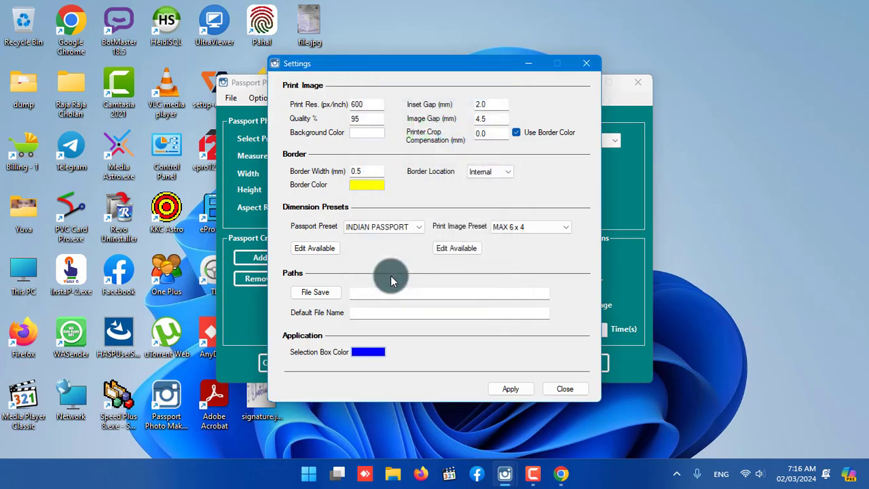
click(513, 390)
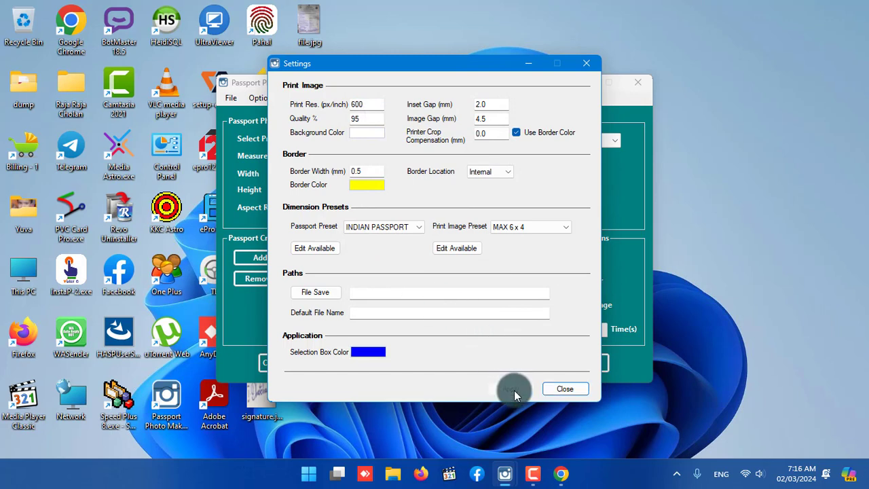
click(564, 389)
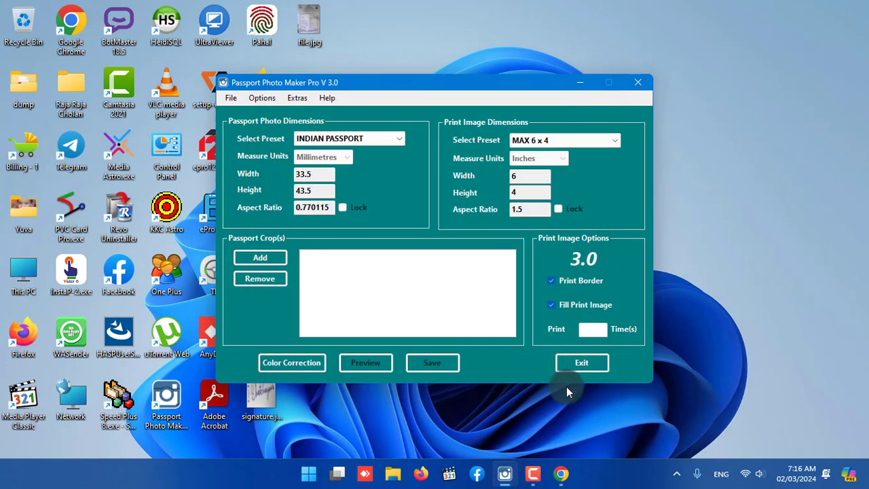